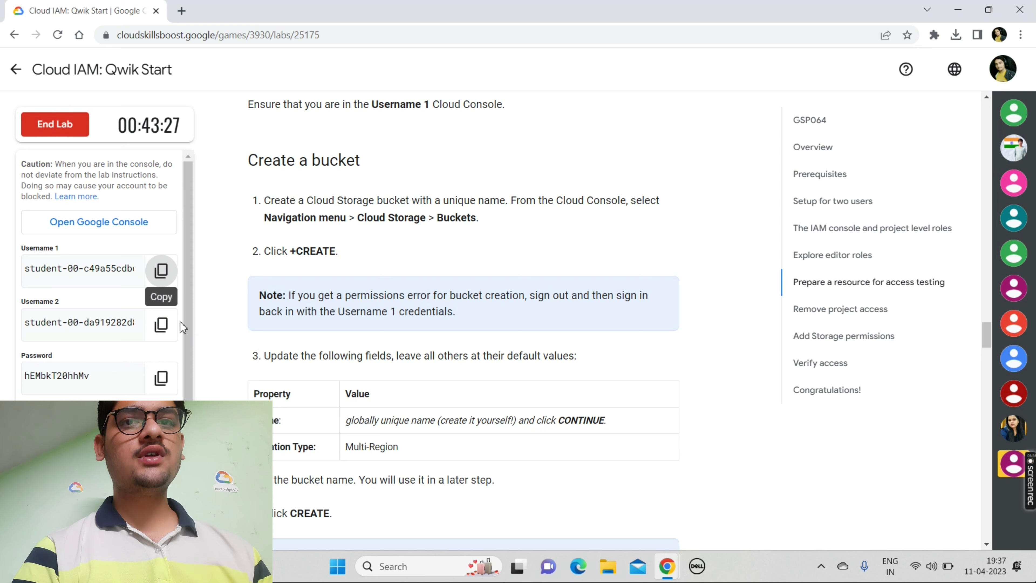
Step: Copy the GCP Project ID from the lab page and use it as the new bucket's name, qwiklabs-gcp-04-648f416a851b
{"action": "scroll", "coordinate": [122, 367], "scroll_direction": "down", "scroll_amount": 1}
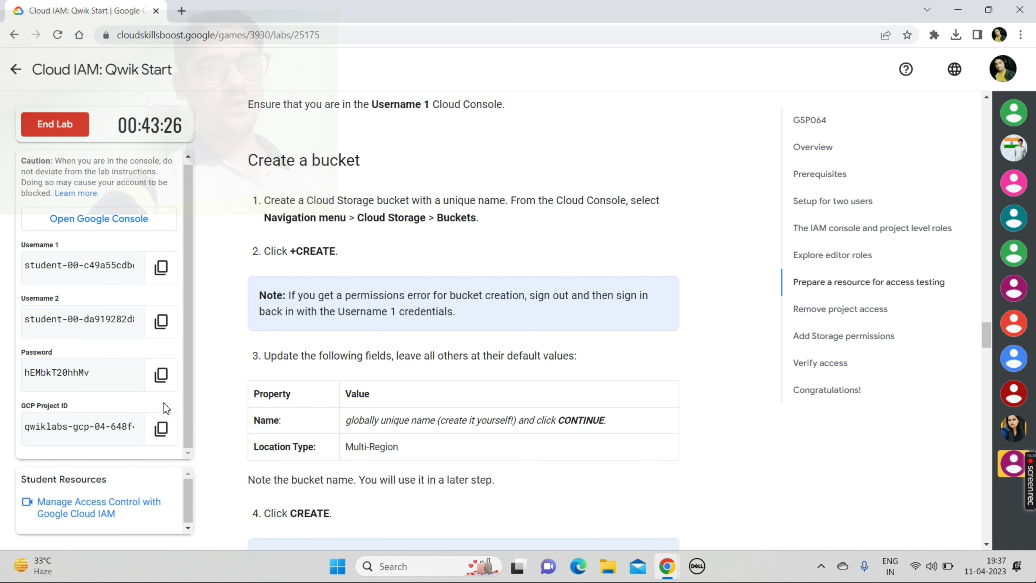
{"action": "left_click", "coordinate": [162, 431]}
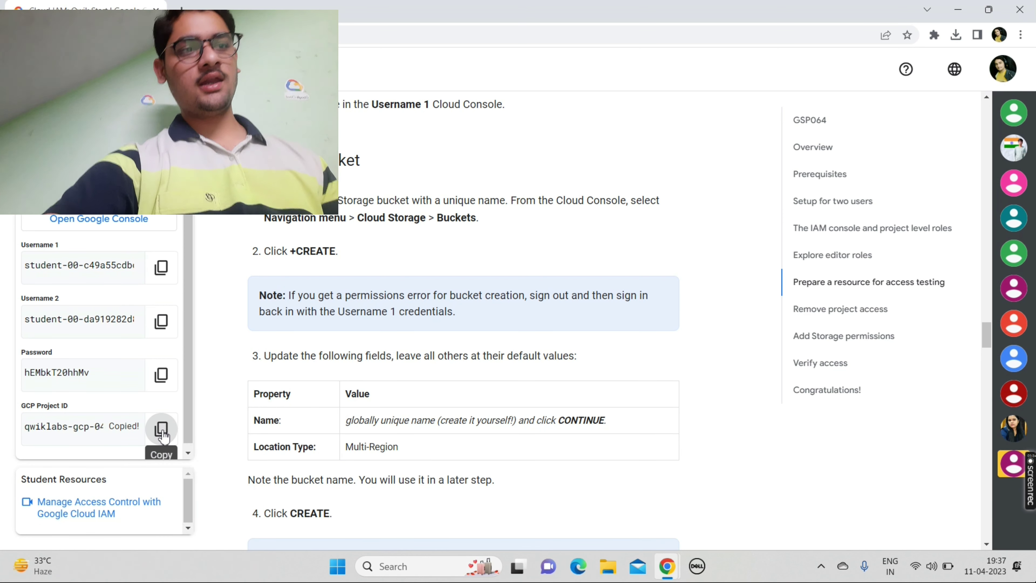
{"action": "mouse_move", "coordinate": [676, 566]}
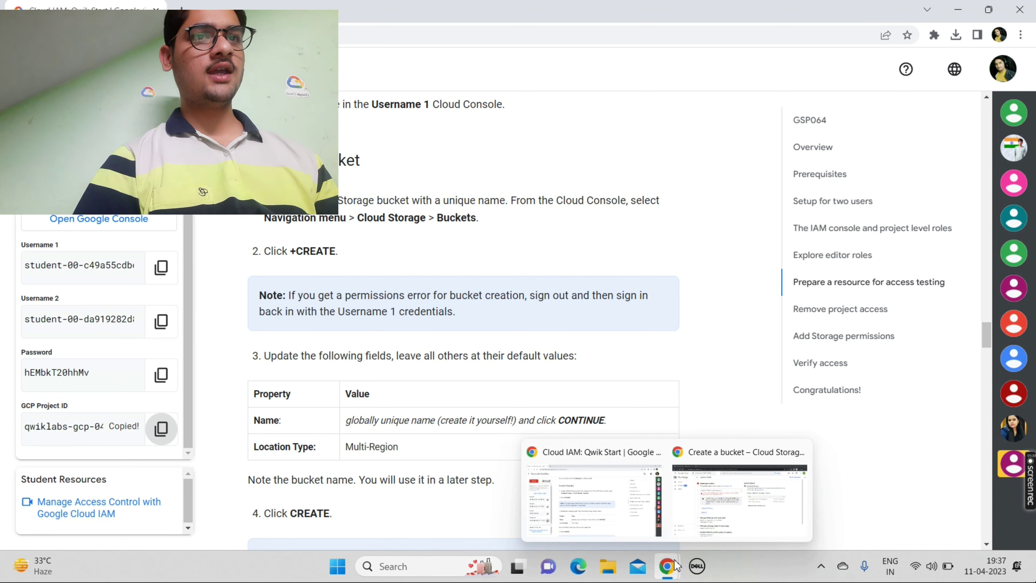
{"action": "left_click", "coordinate": [699, 526]}
{"action": "key", "text": "ctrl+a"}
{"action": "key", "text": "ctrl+v"}
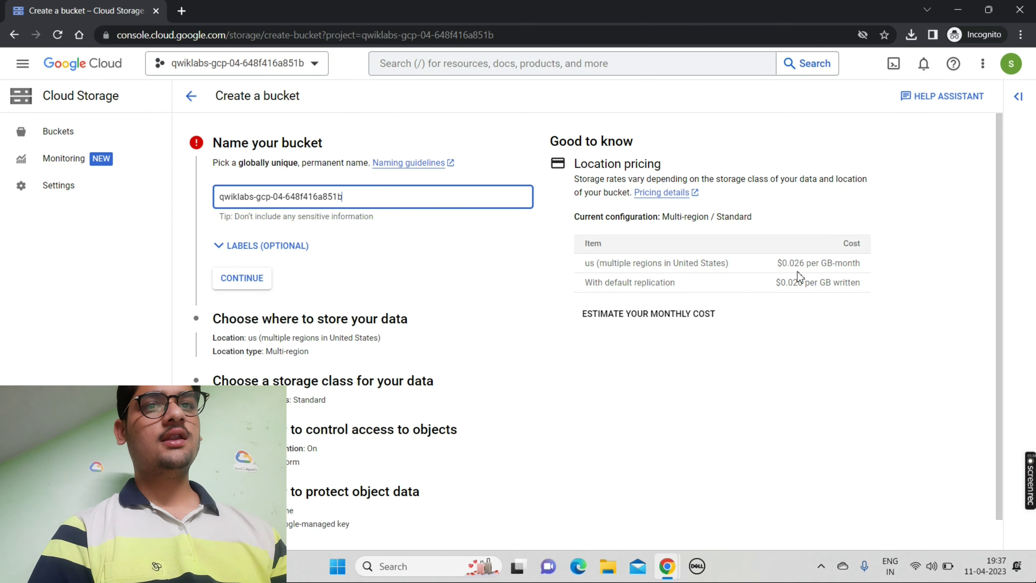
{"action": "left_click", "coordinate": [242, 282]}
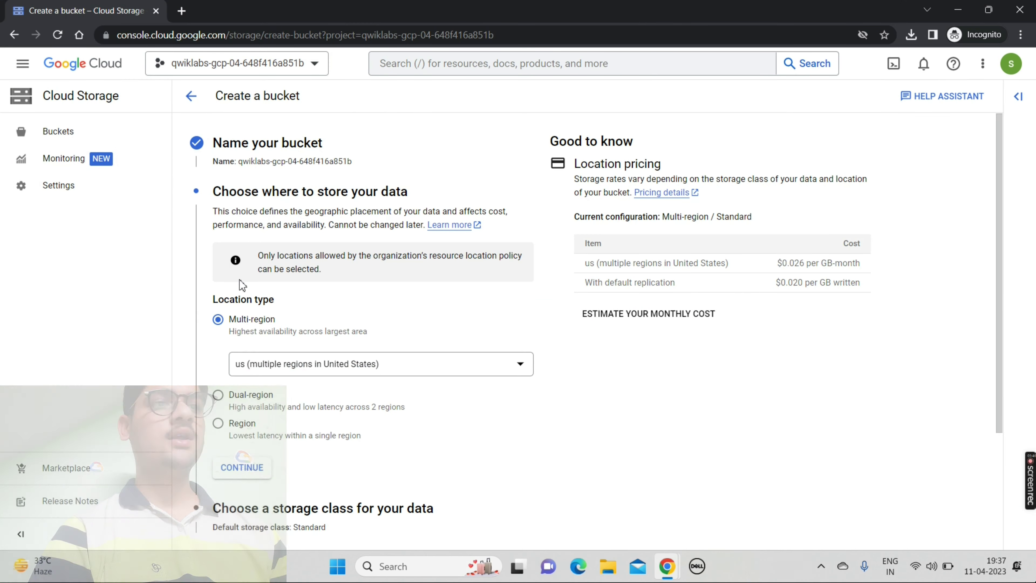
Step: Accept the Multi-region location us (multiple regions in United States) and the Standard default storage class for the bucket
{"action": "left_click", "coordinate": [239, 468]}
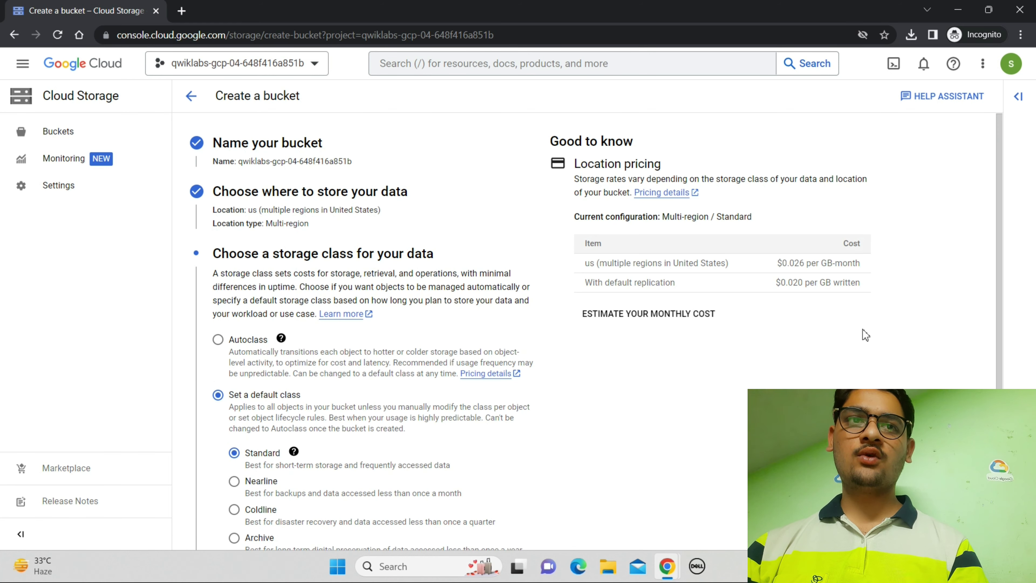
{"action": "scroll", "coordinate": [1007, 299], "scroll_direction": "down", "scroll_amount": 5}
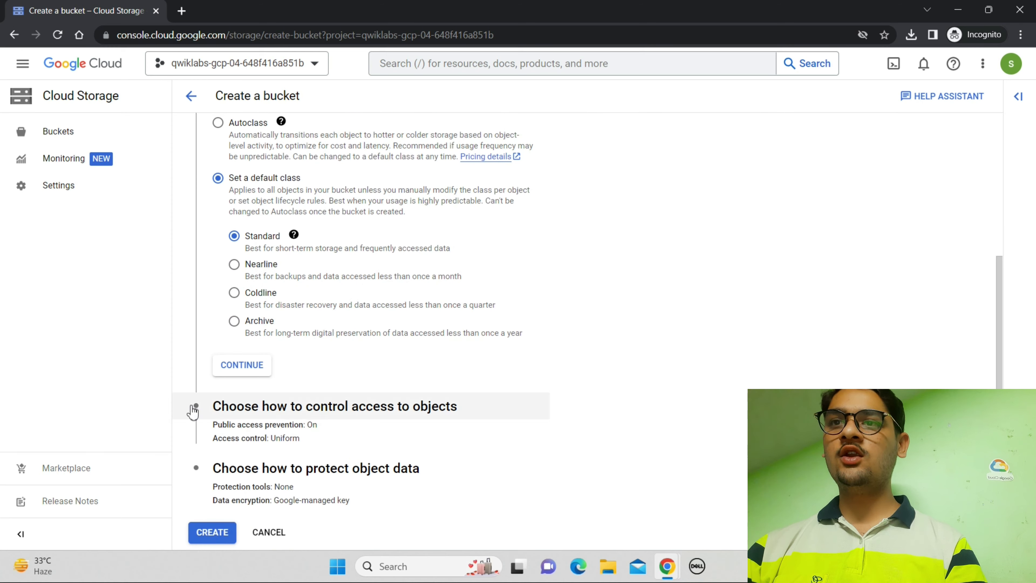
{"action": "left_click", "coordinate": [242, 365]}
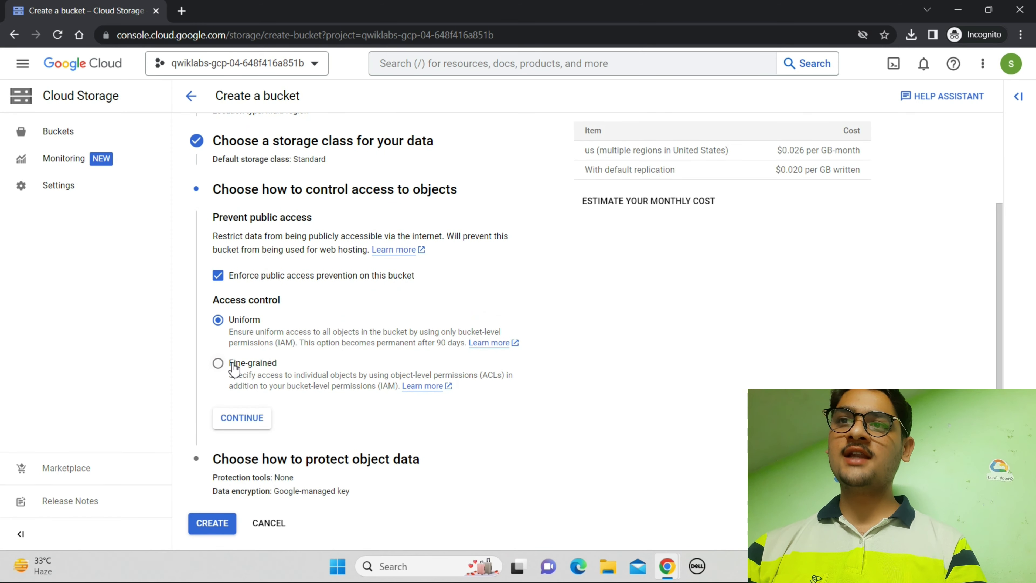
Step: Set the bucket's access control to Fine-grained without enforced public access prevention, and create the bucket with no protection tools
{"action": "left_click", "coordinate": [233, 366]}
{"action": "left_click", "coordinate": [219, 278]}
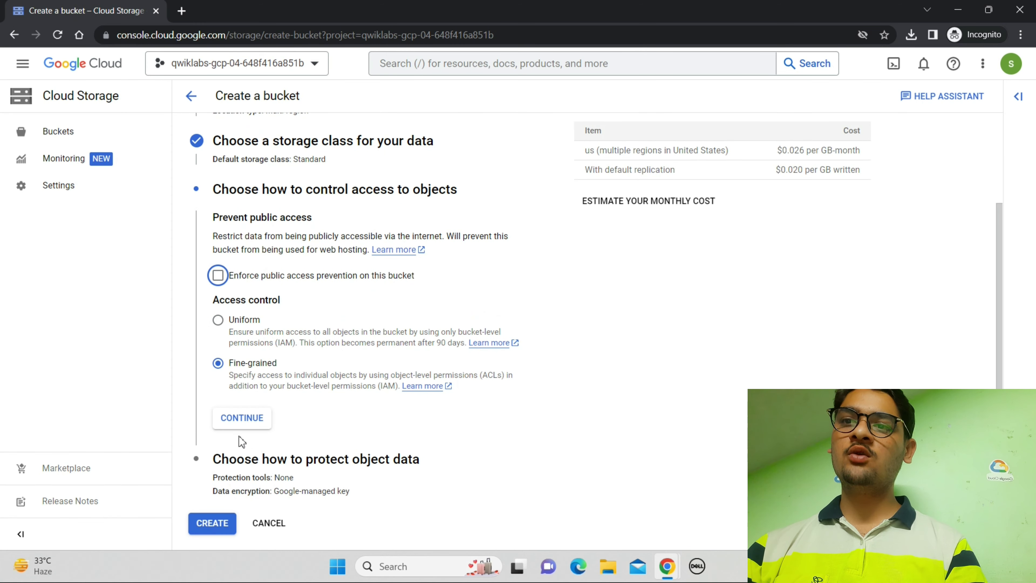
{"action": "left_click", "coordinate": [242, 418]}
{"action": "left_click", "coordinate": [227, 523]}
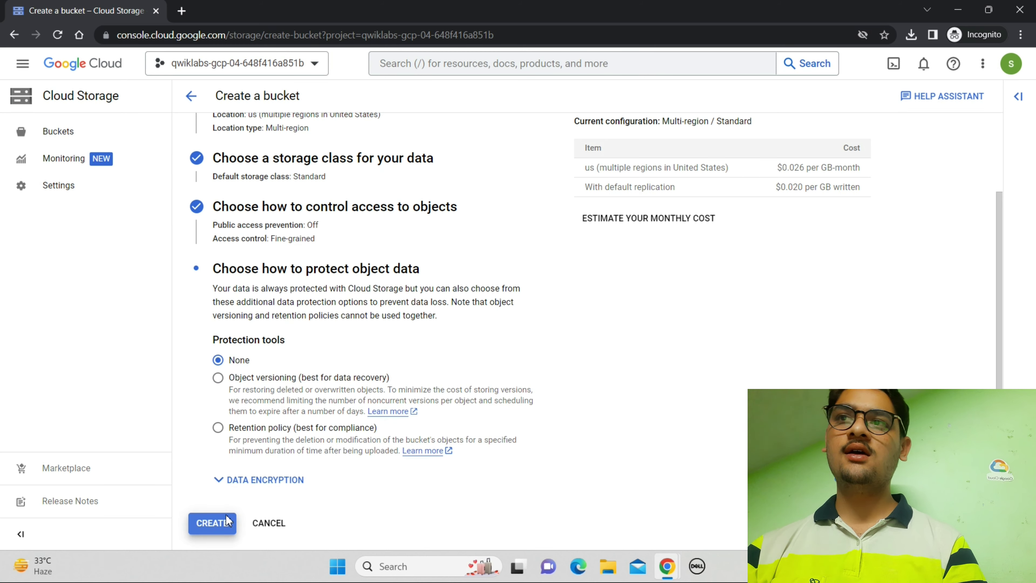
Step: Switch to the lab instructions and examine the "Upload a sample file" section for the required file name
{"action": "mouse_move", "coordinate": [667, 566]}
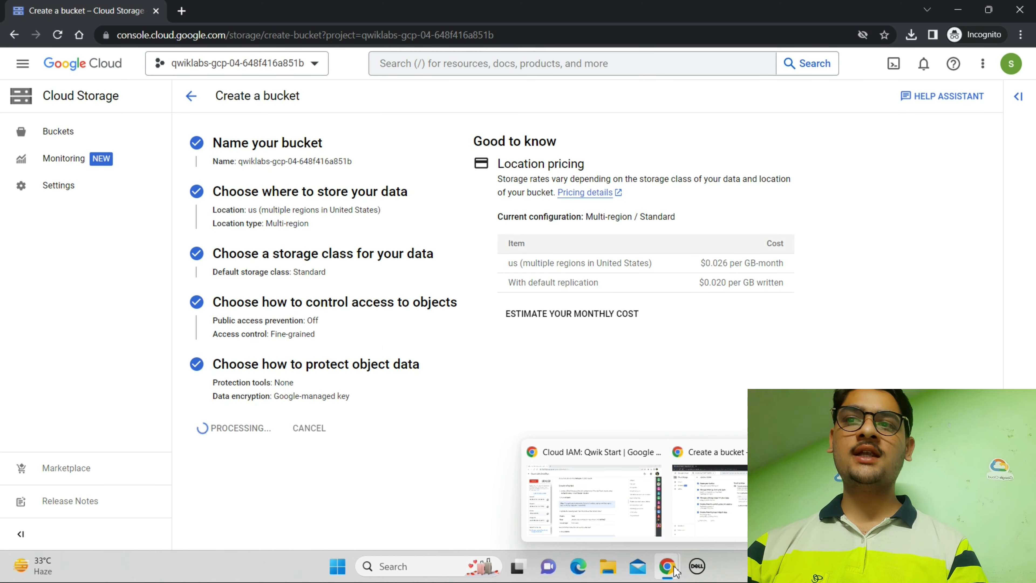
{"action": "left_click", "coordinate": [616, 532]}
{"action": "scroll", "coordinate": [616, 533], "scroll_direction": "down", "scroll_amount": 10}
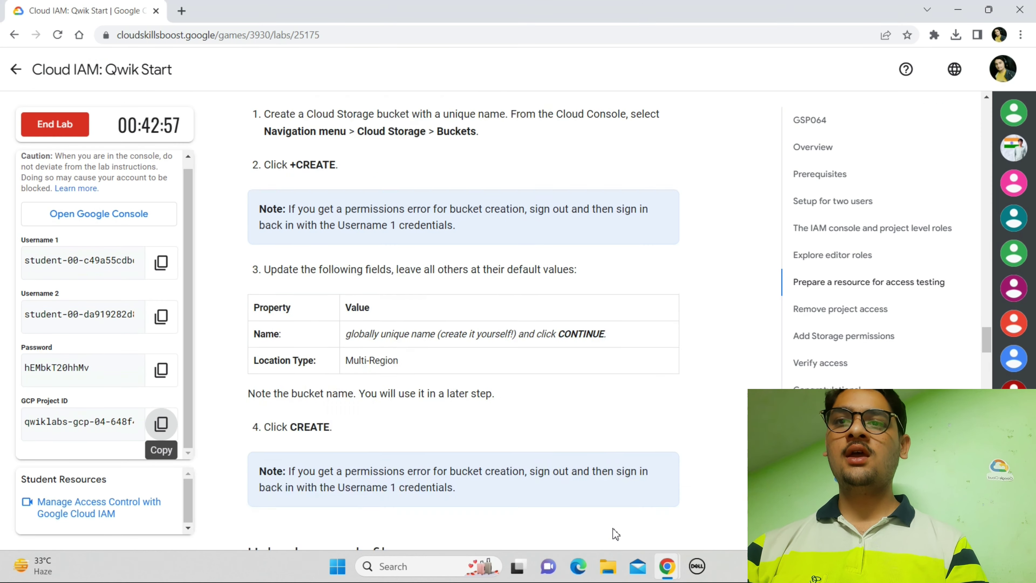
{"action": "scroll", "coordinate": [615, 529], "scroll_direction": "down", "scroll_amount": 2}
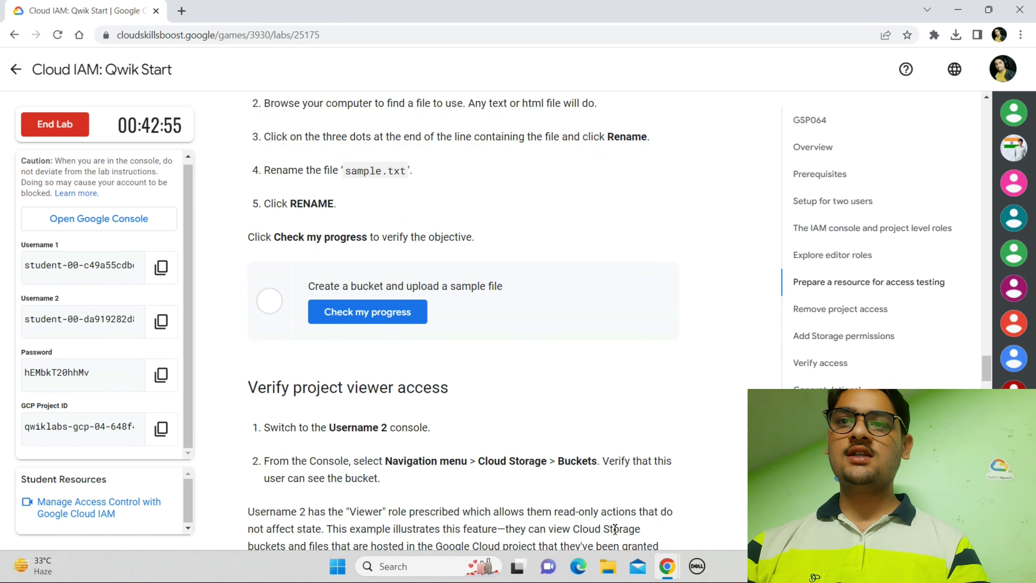
{"action": "scroll", "coordinate": [616, 533], "scroll_direction": "up", "scroll_amount": 3}
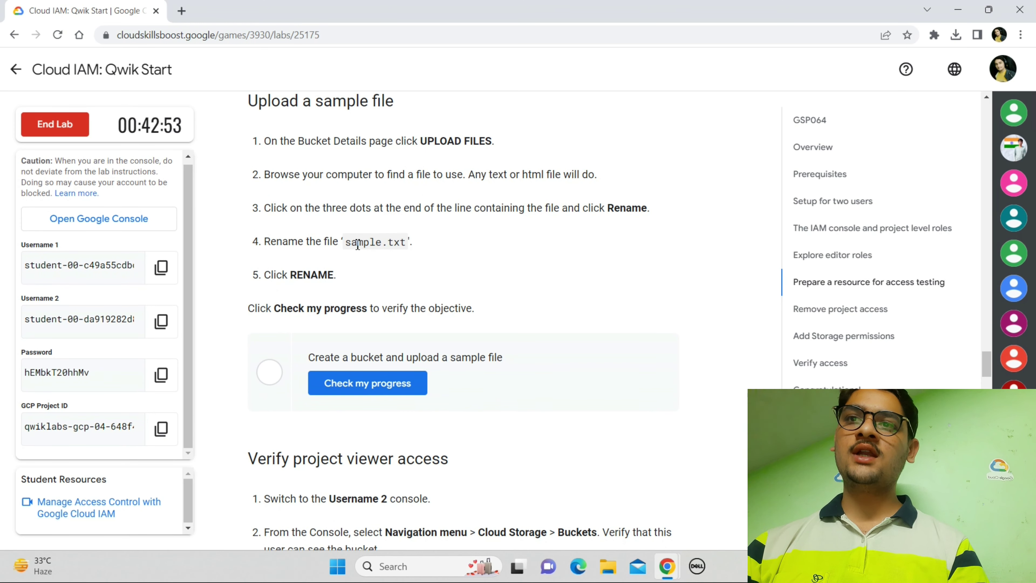
{"action": "left_click_drag", "start_coordinate": [349, 248], "coordinate": [390, 243]}
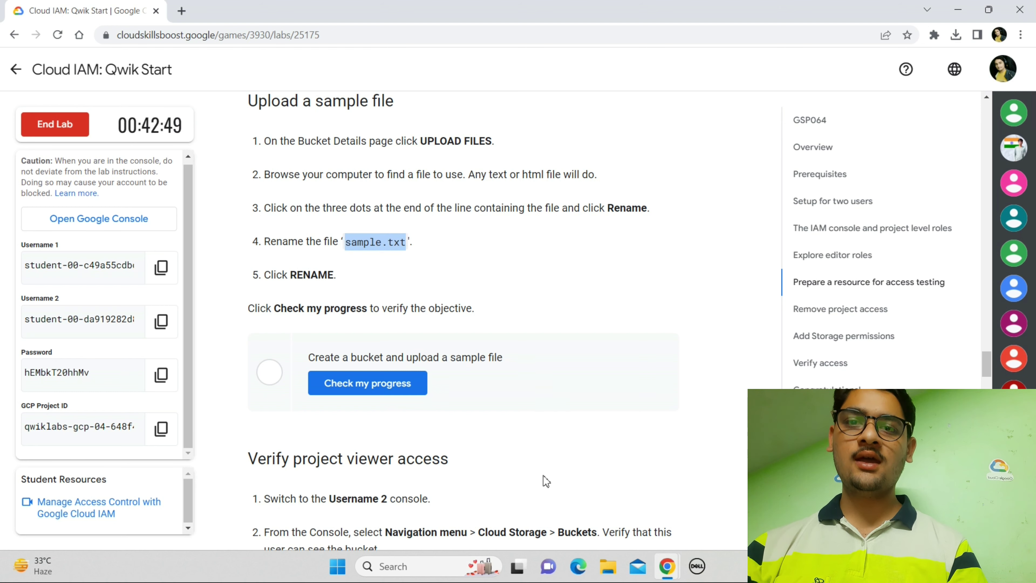
Step: Create a text document named sample.txt in the Downloads folder in File Explorer and give it the content "btecky"
{"action": "left_click", "coordinate": [612, 578]}
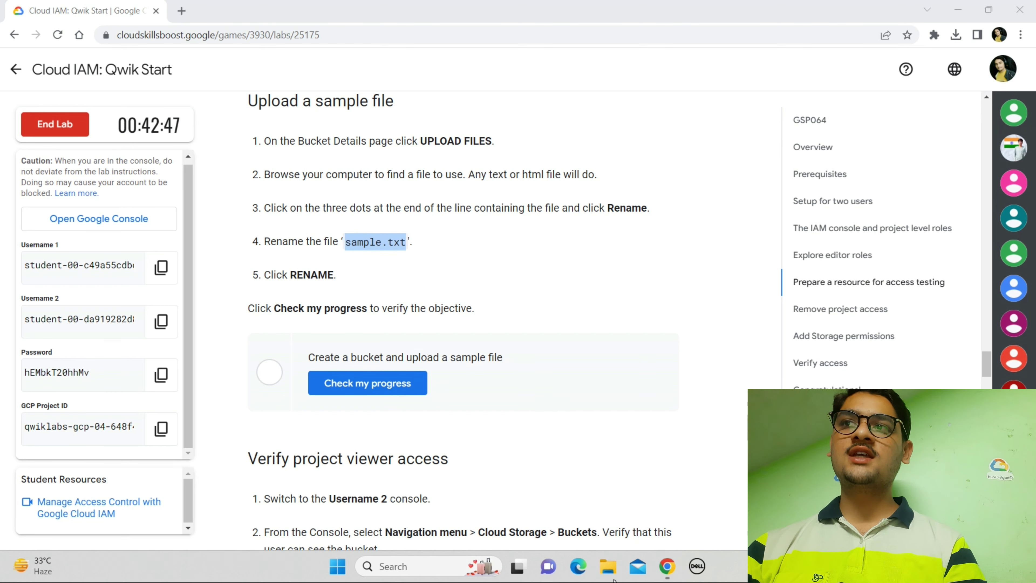
{"action": "left_click", "coordinate": [44, 198]}
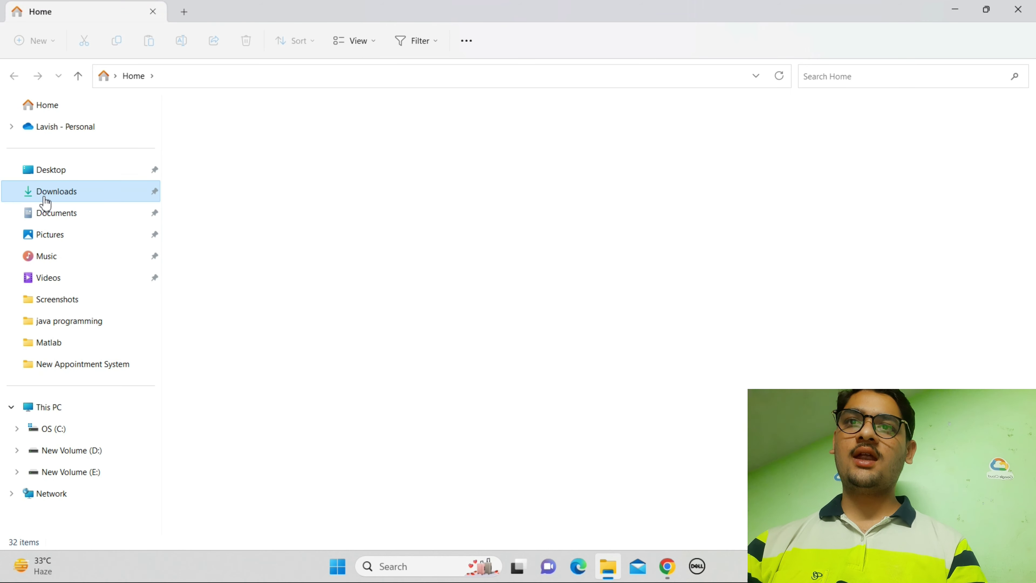
{"action": "right_click", "coordinate": [546, 261]}
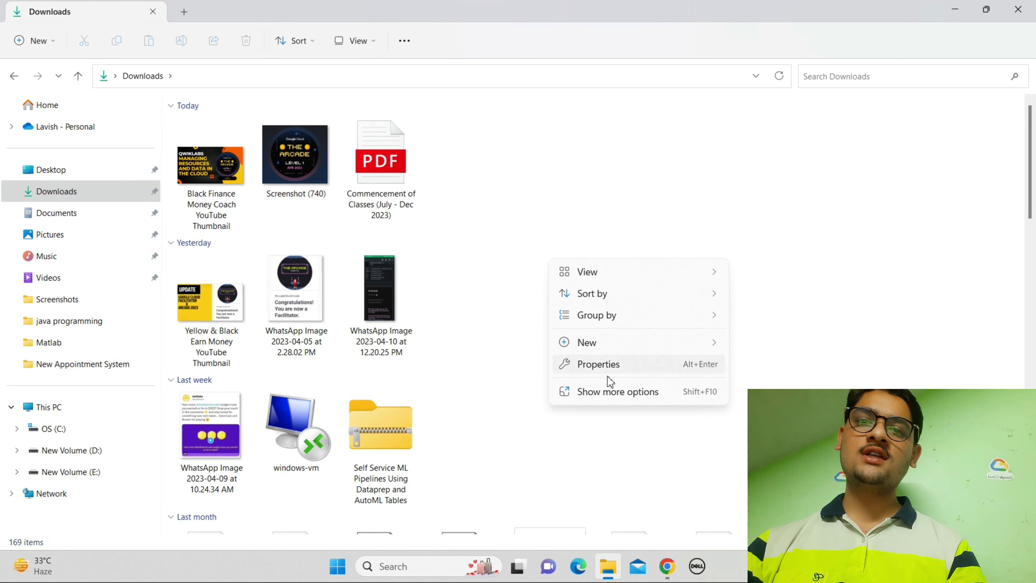
{"action": "mouse_move", "coordinate": [606, 351]}
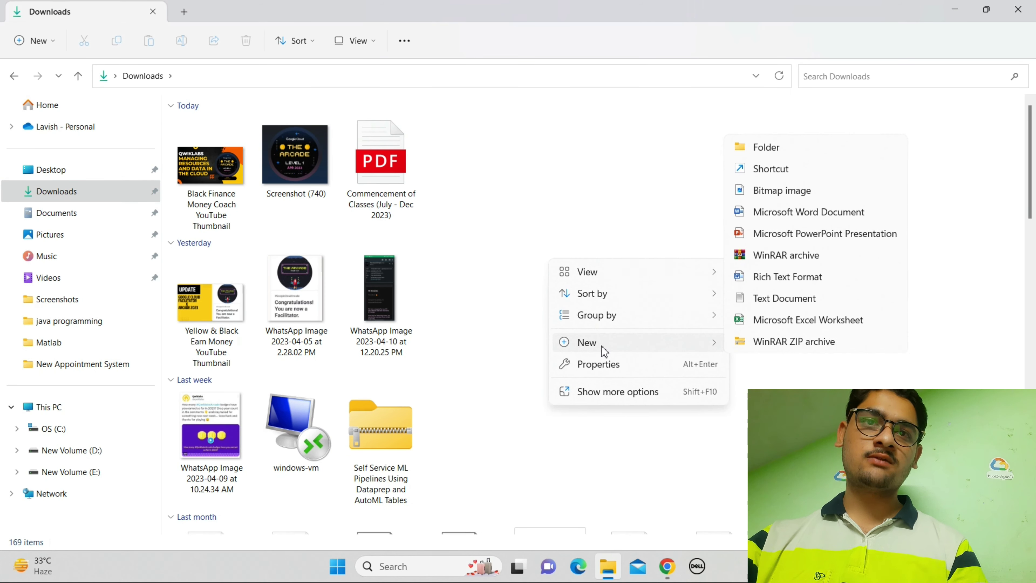
{"action": "left_click", "coordinate": [782, 298]}
{"action": "key", "text": "BackSpace"}
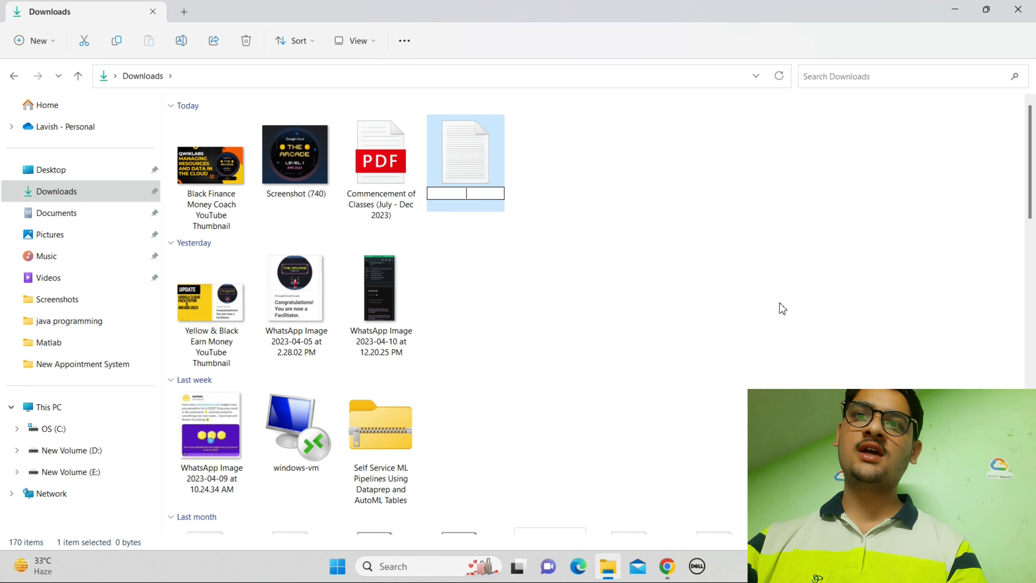
{"action": "type", "text": "sample.txt"}
{"action": "key", "text": "Return"}
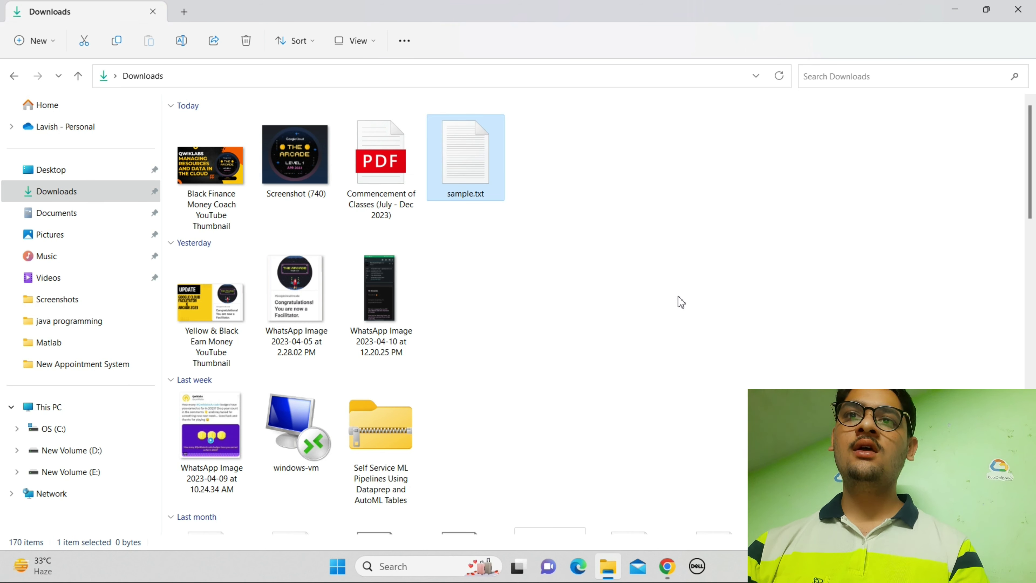
{"action": "double_click", "coordinate": [481, 151]}
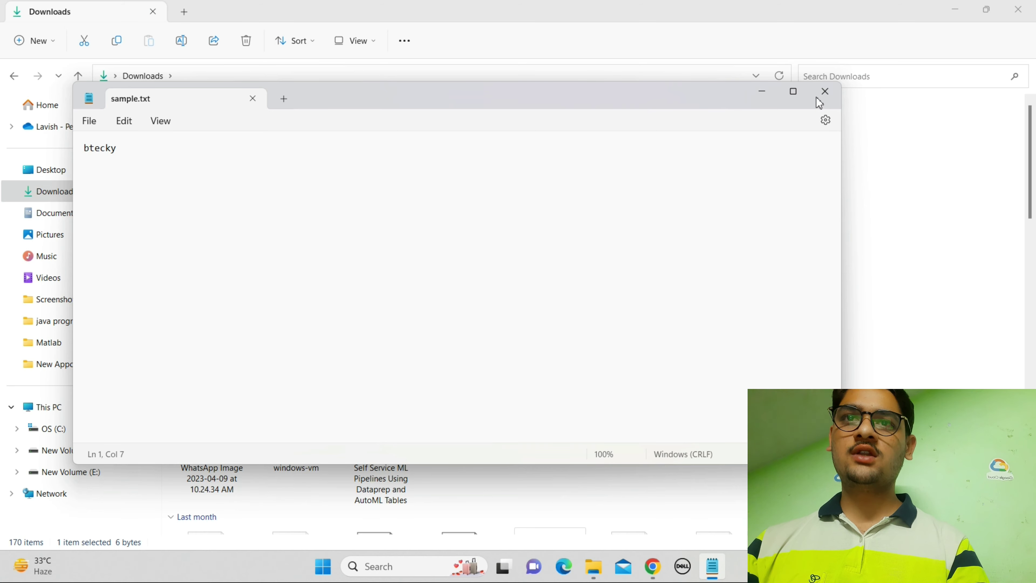
{"action": "left_click", "coordinate": [825, 91]}
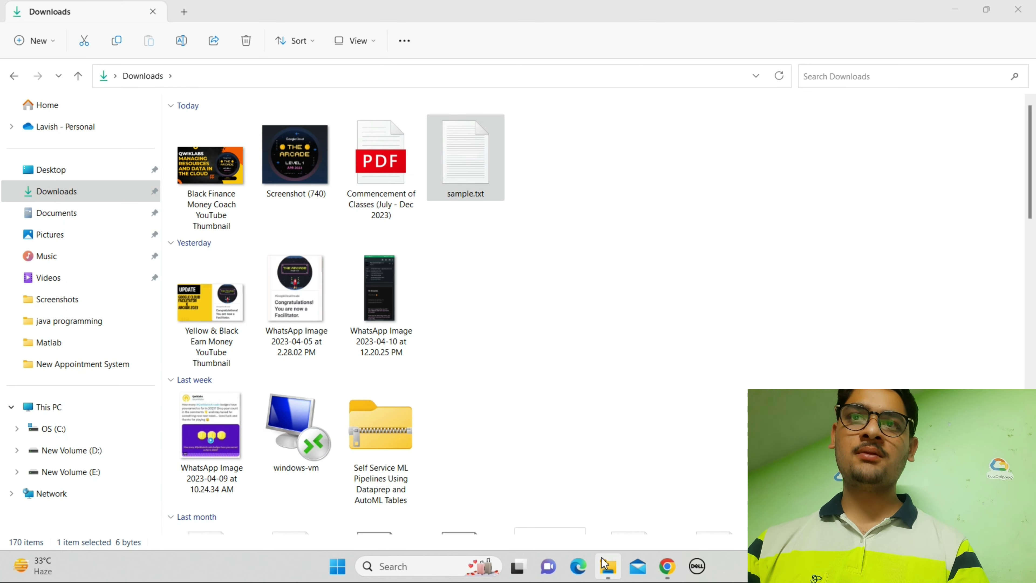
Step: Switch back to the Cloud Storage console, upload the sample text file from Downloads into the new bucket, and dismiss the tutorial
{"action": "mouse_move", "coordinate": [667, 566]}
{"action": "left_click", "coordinate": [695, 523]}
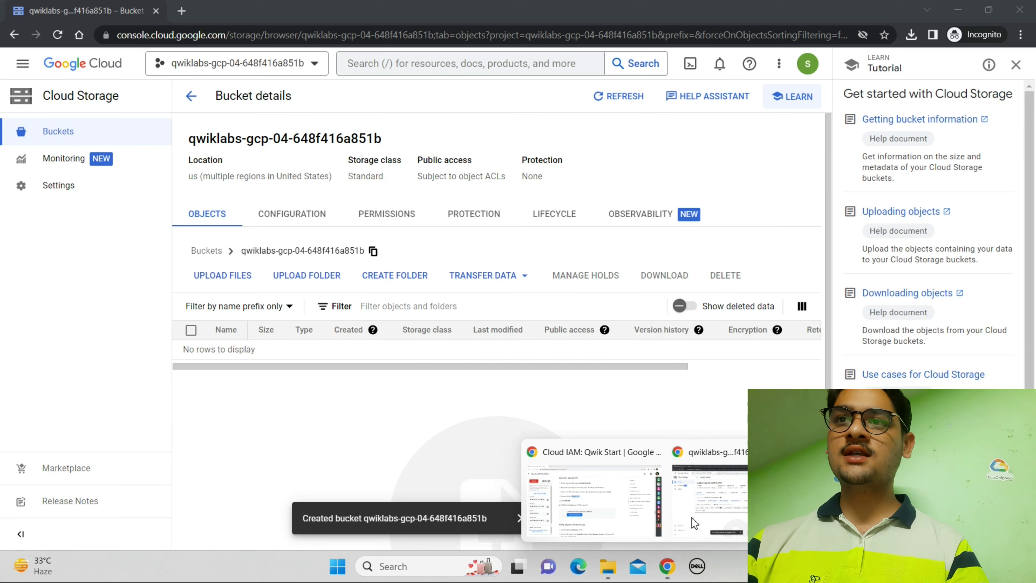
{"action": "left_click", "coordinate": [220, 276]}
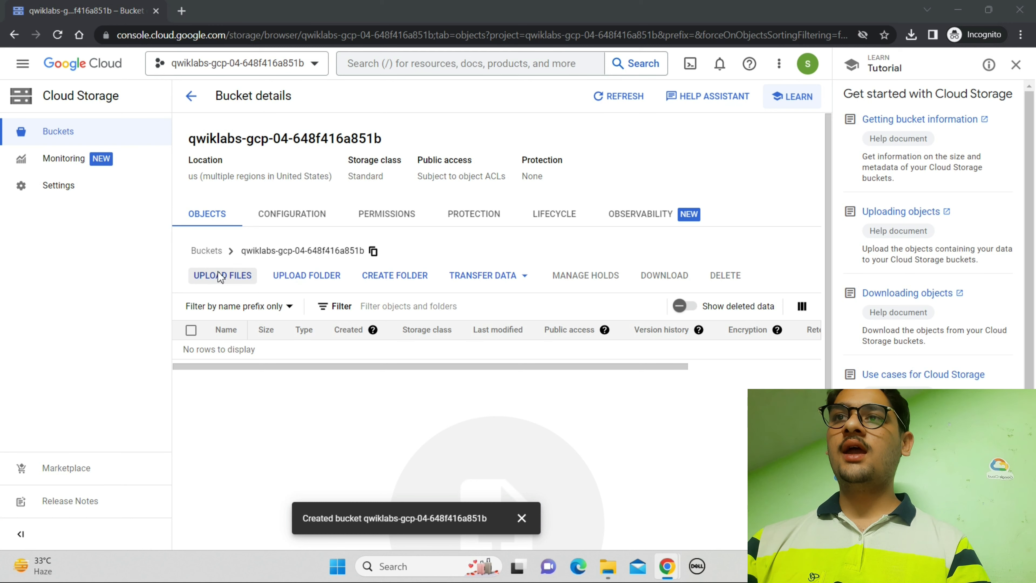
{"action": "left_click", "coordinate": [144, 134]}
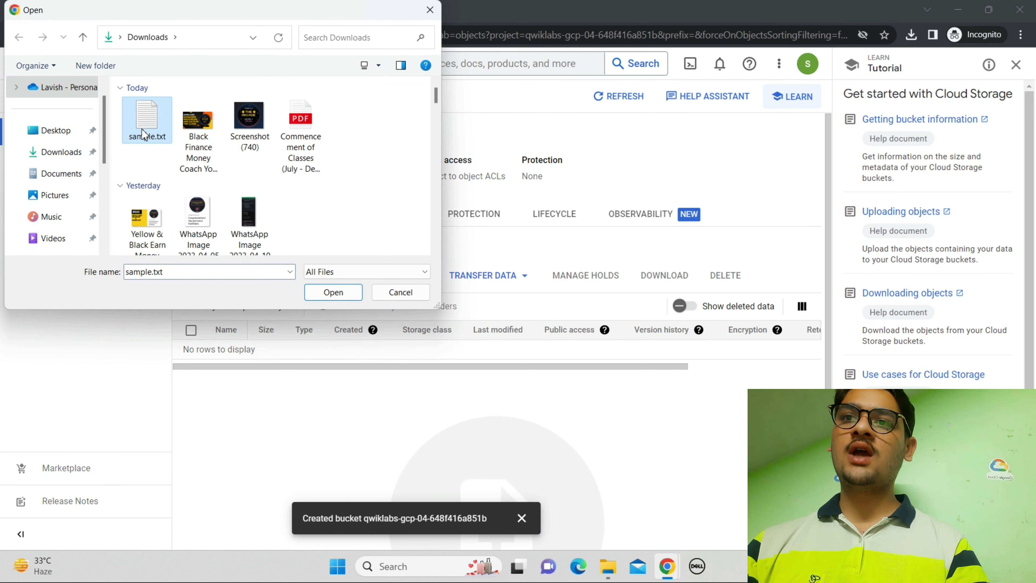
{"action": "left_click", "coordinate": [332, 294]}
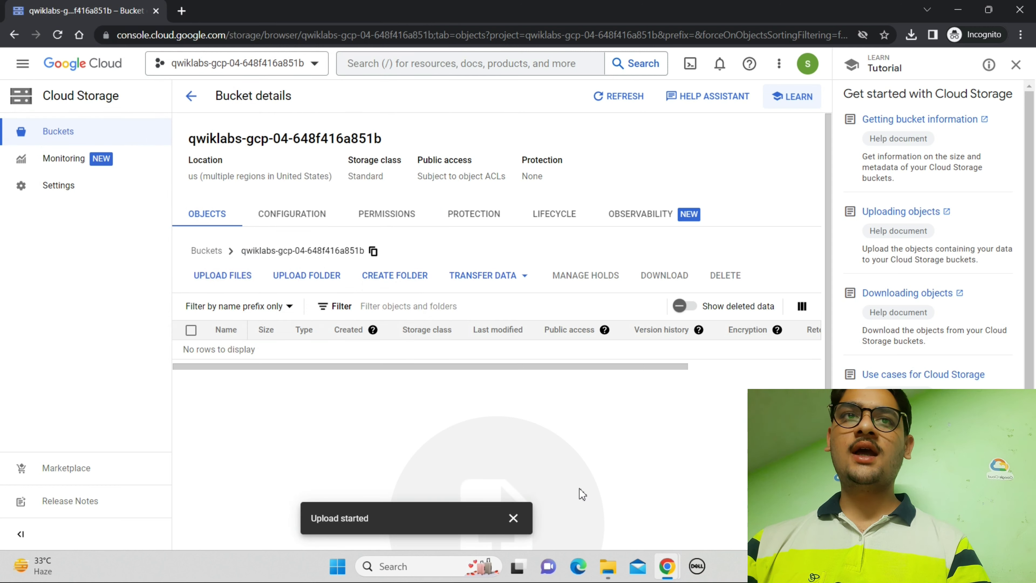
{"action": "left_click", "coordinate": [1015, 65]}
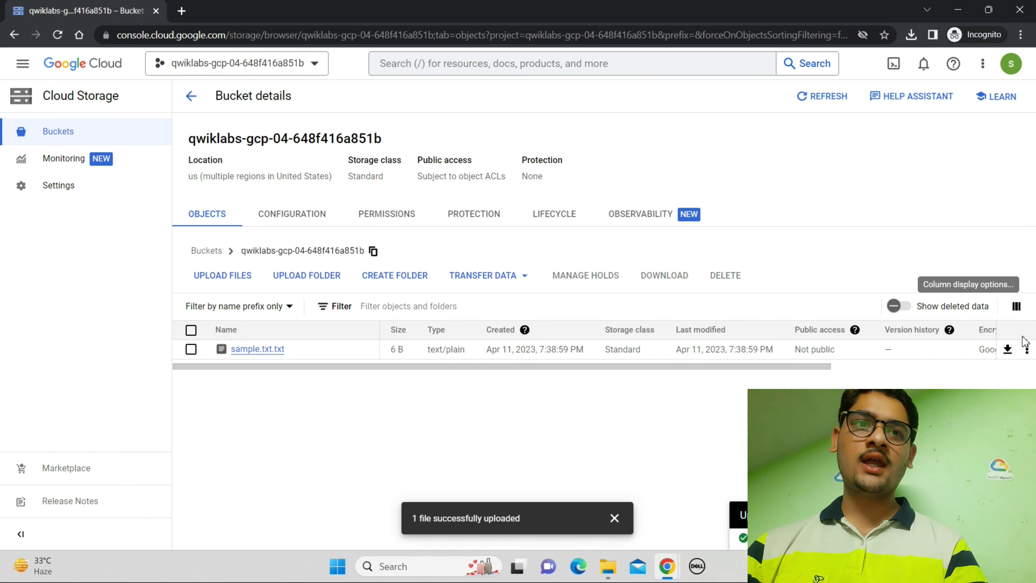
Step: Rename the uploaded object in the bucket to sample.txt
{"action": "left_click", "coordinate": [1027, 349]}
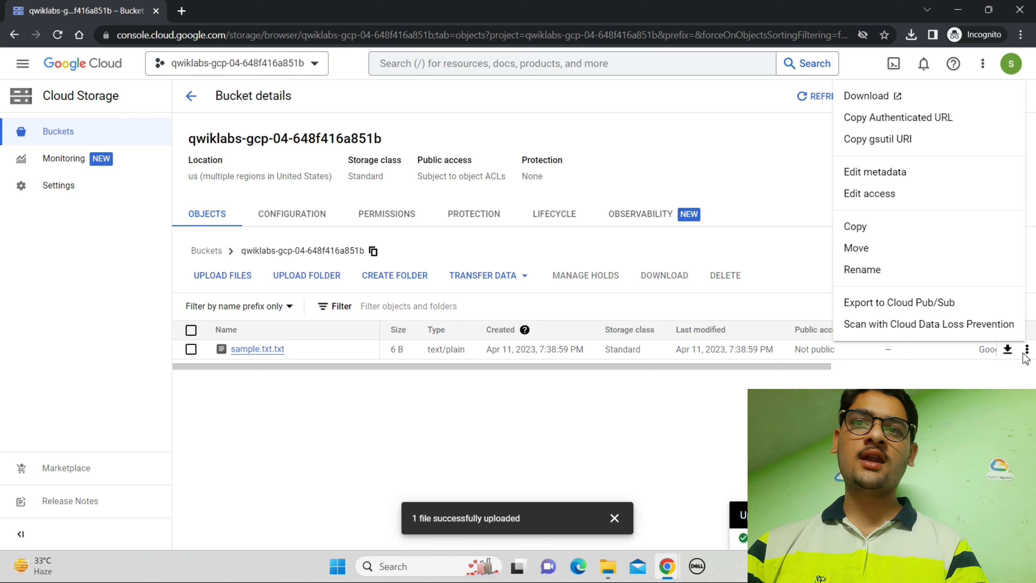
{"action": "left_click", "coordinate": [901, 273]}
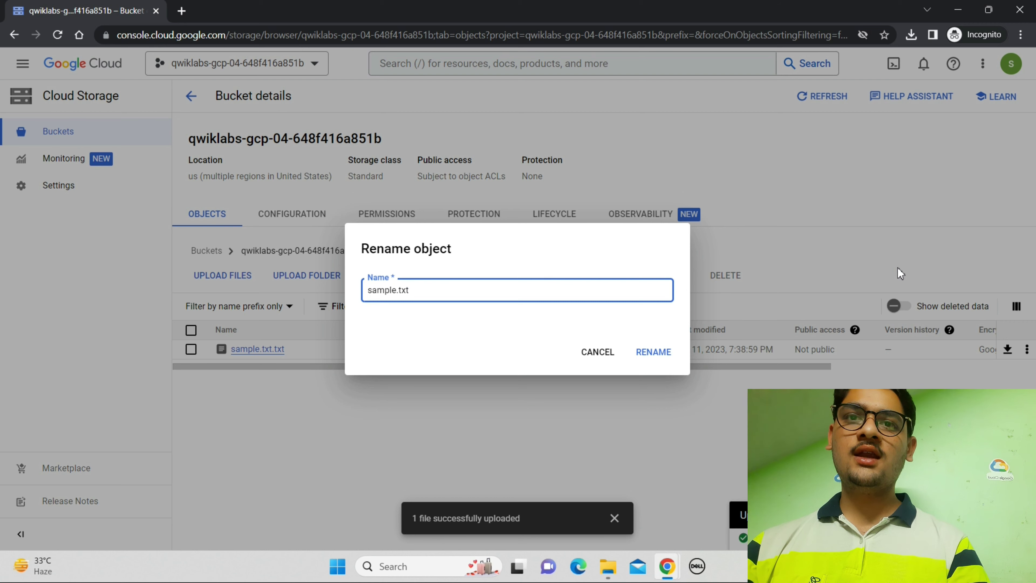
{"action": "left_click", "coordinate": [646, 354]}
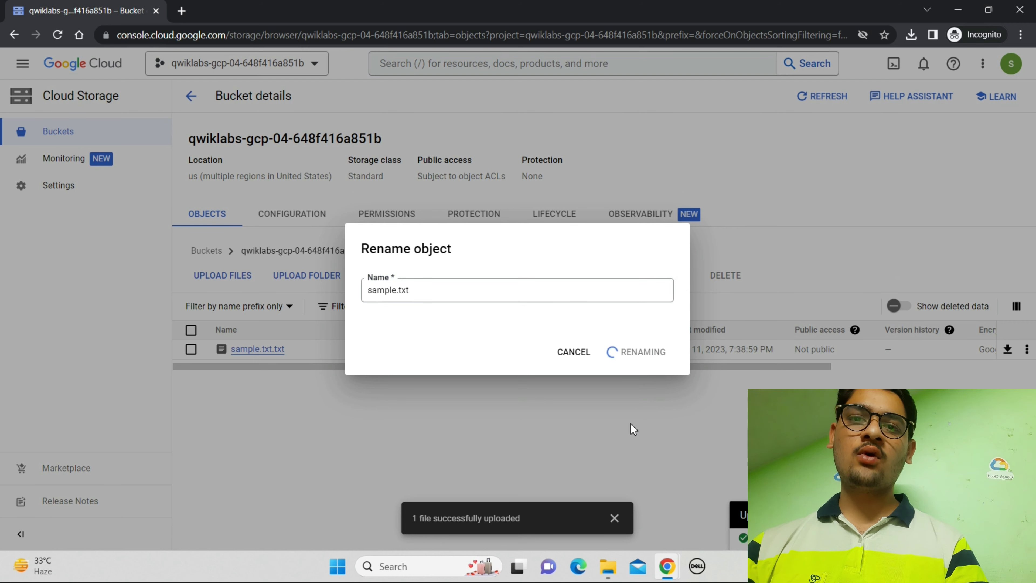
Step: Check the lab progress for "Create a bucket and upload a sample file" and read on to the Remove project access instructions
{"action": "mouse_move", "coordinate": [675, 580]}
{"action": "left_click", "coordinate": [619, 511]}
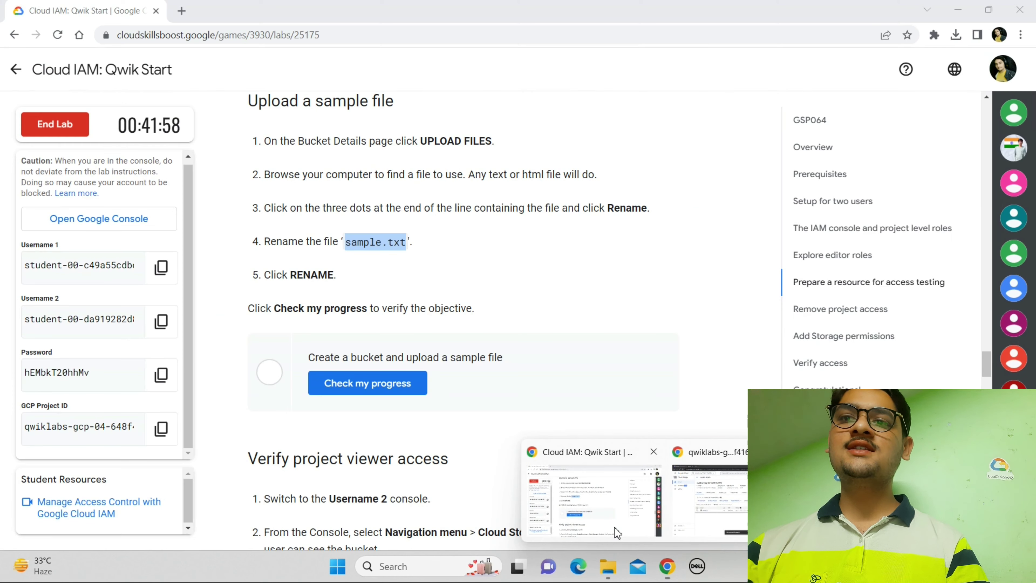
{"action": "left_click", "coordinate": [370, 392]}
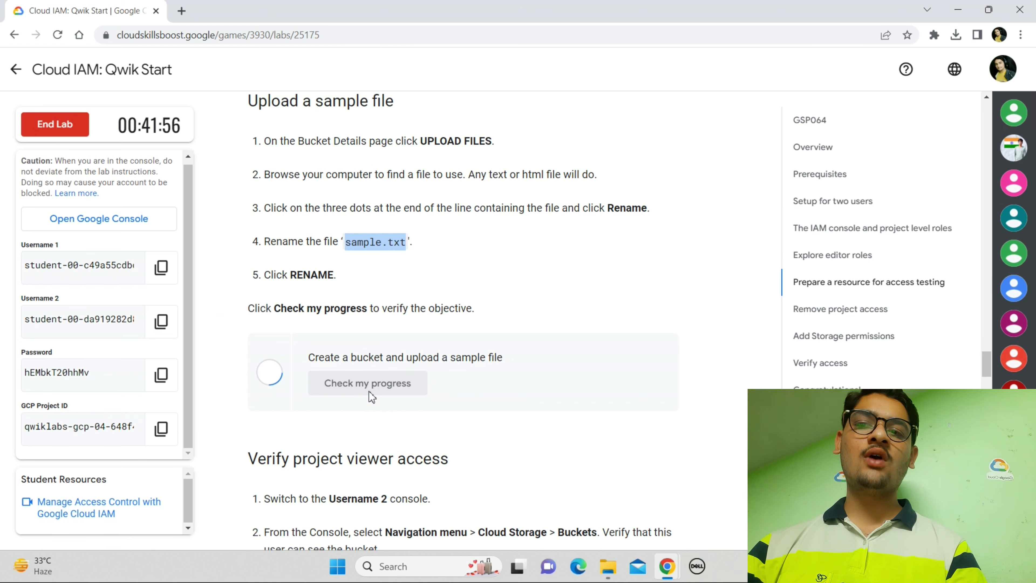
{"action": "scroll", "coordinate": [370, 391], "scroll_direction": "down", "scroll_amount": 8}
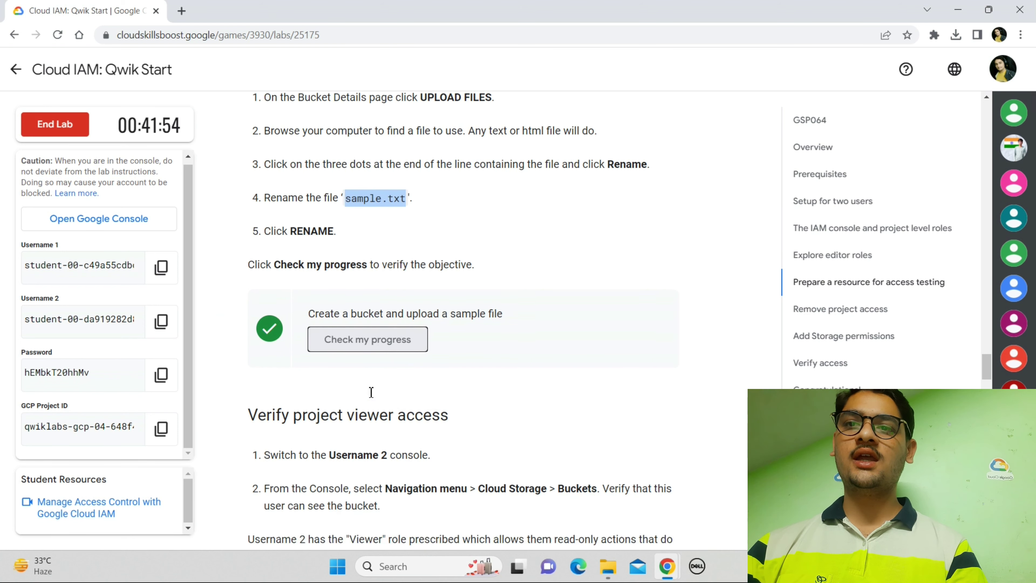
{"action": "scroll", "coordinate": [371, 392], "scroll_direction": "down", "scroll_amount": 6}
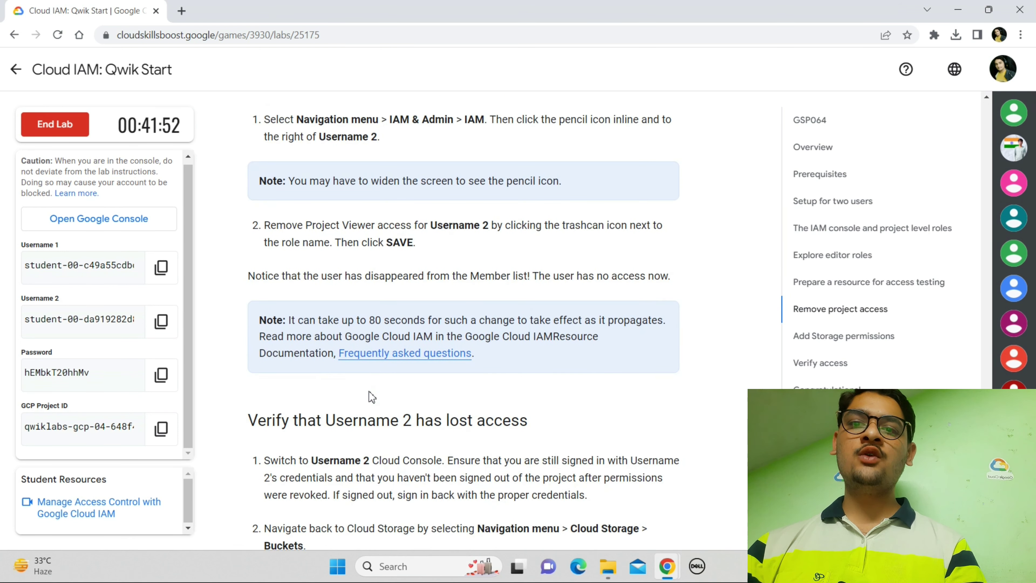
Step: Read on through the lost-access verification instructions, switch to the Google Cloud console window and open the IAM & Admin permissions page
{"action": "scroll", "coordinate": [372, 397], "scroll_direction": "down", "scroll_amount": 5}
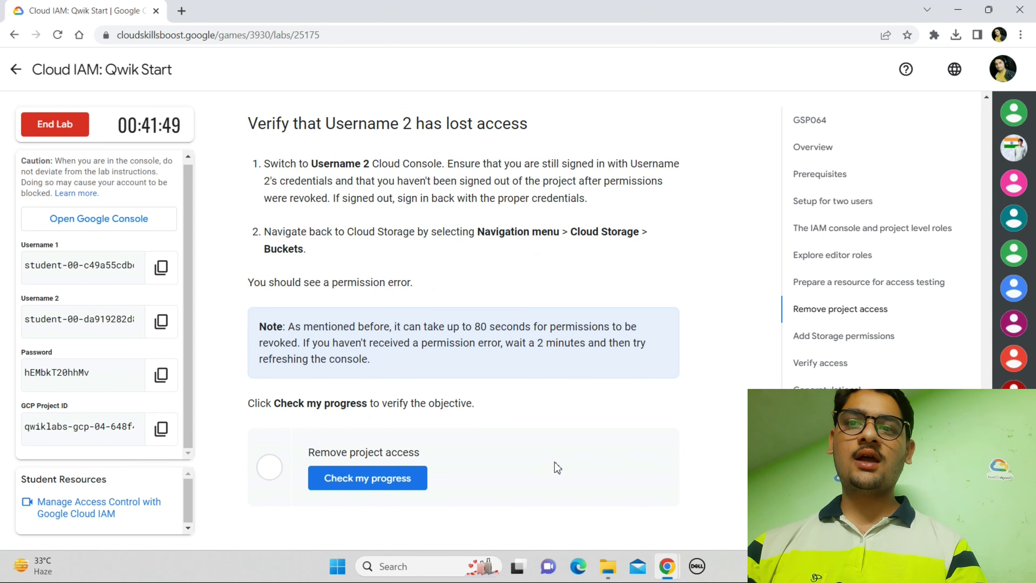
{"action": "mouse_move", "coordinate": [660, 580]}
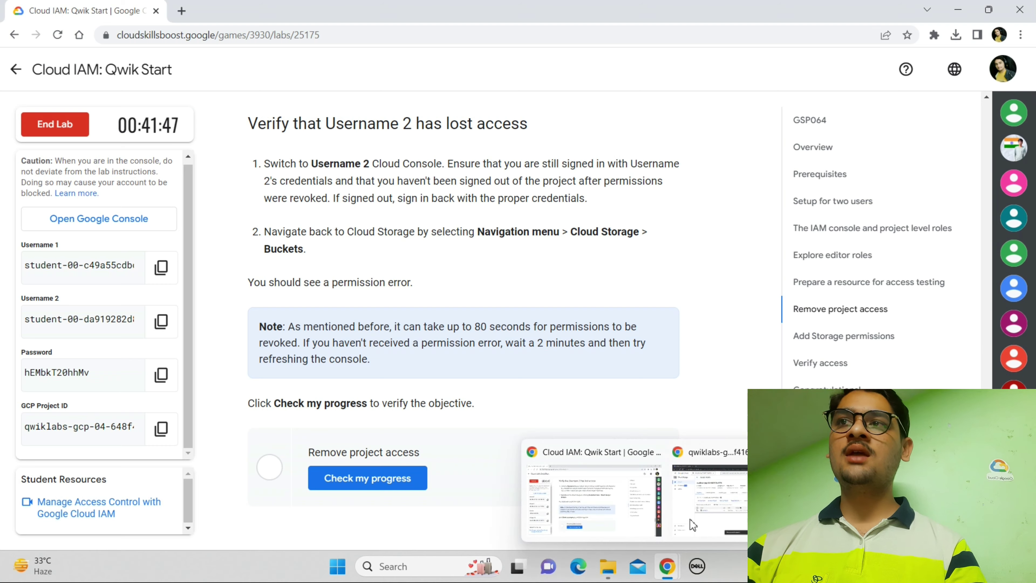
{"action": "left_click", "coordinate": [693, 525]}
{"action": "left_click", "coordinate": [23, 64]}
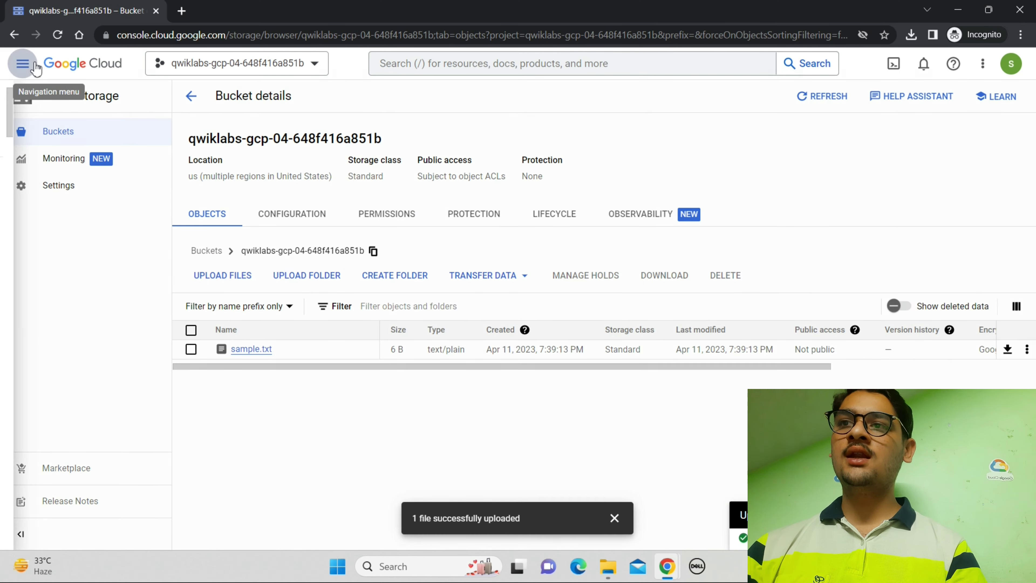
{"action": "left_click", "coordinate": [97, 261]}
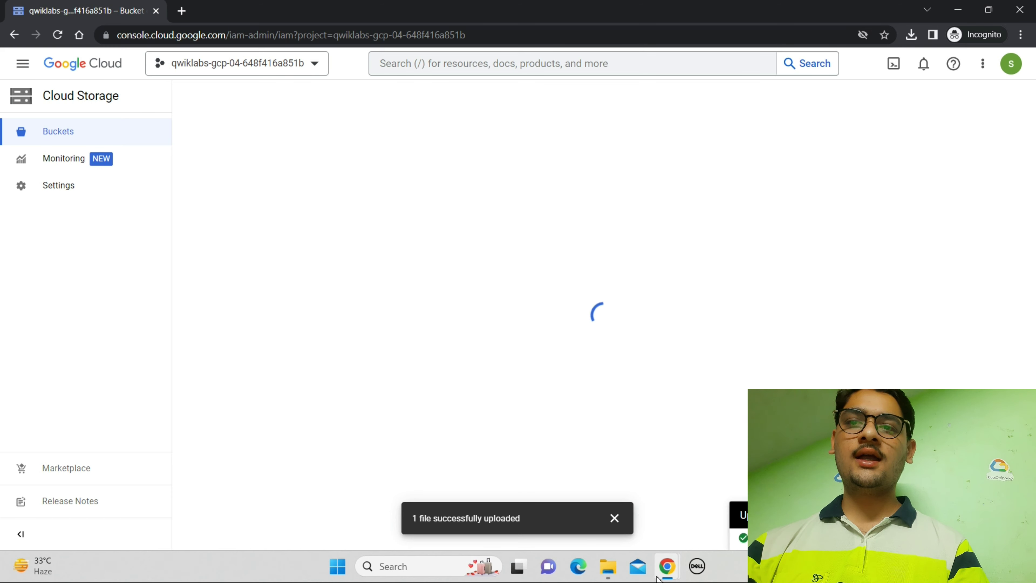
Step: Copy Username 2 from the lab page and filter the project's IAM principals by it, closing the upload notification and learning pane
{"action": "mouse_move", "coordinate": [667, 567]}
{"action": "left_click", "coordinate": [614, 530]}
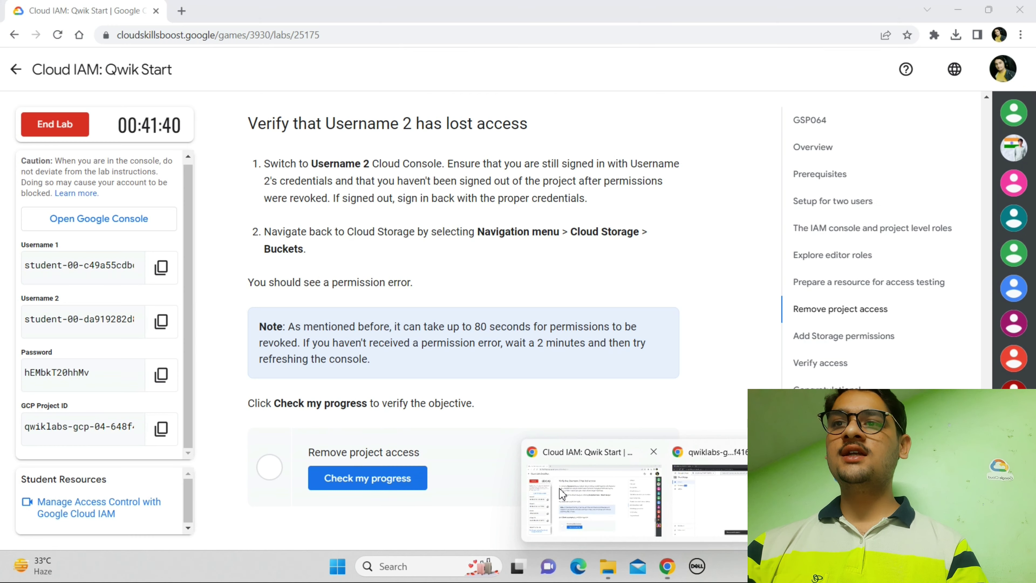
{"action": "left_click", "coordinate": [161, 321]}
{"action": "mouse_move", "coordinate": [659, 575]}
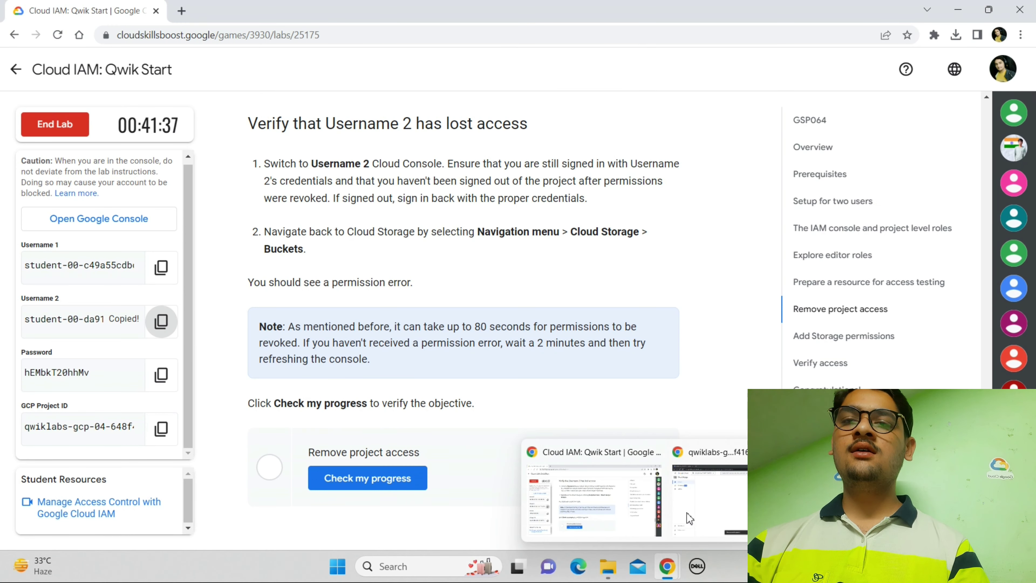
{"action": "left_click", "coordinate": [689, 519]}
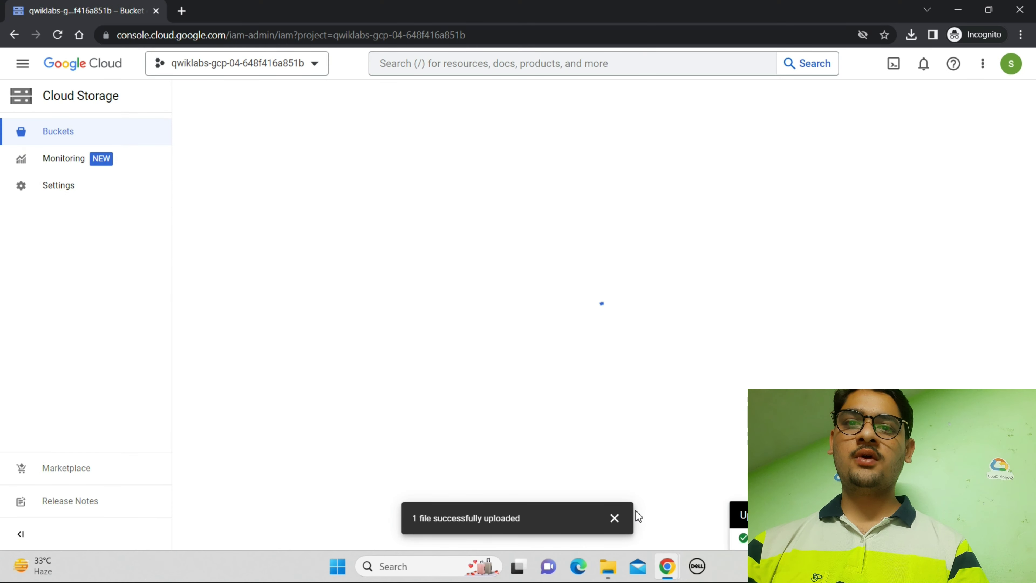
{"action": "left_click", "coordinate": [615, 518]}
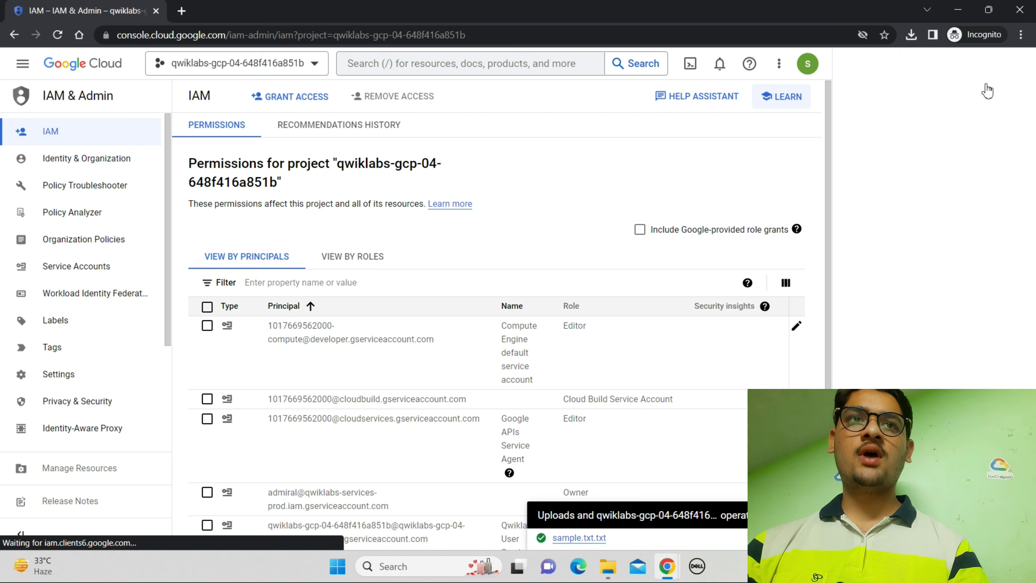
{"action": "left_click", "coordinate": [1020, 66]}
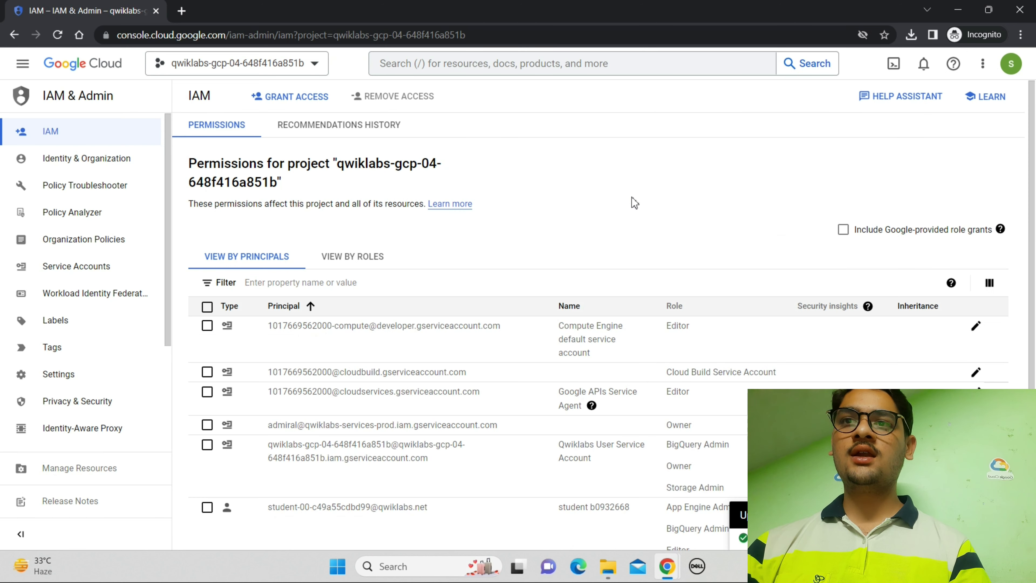
{"action": "left_click", "coordinate": [492, 277]}
{"action": "key", "text": "ctrl+v"}
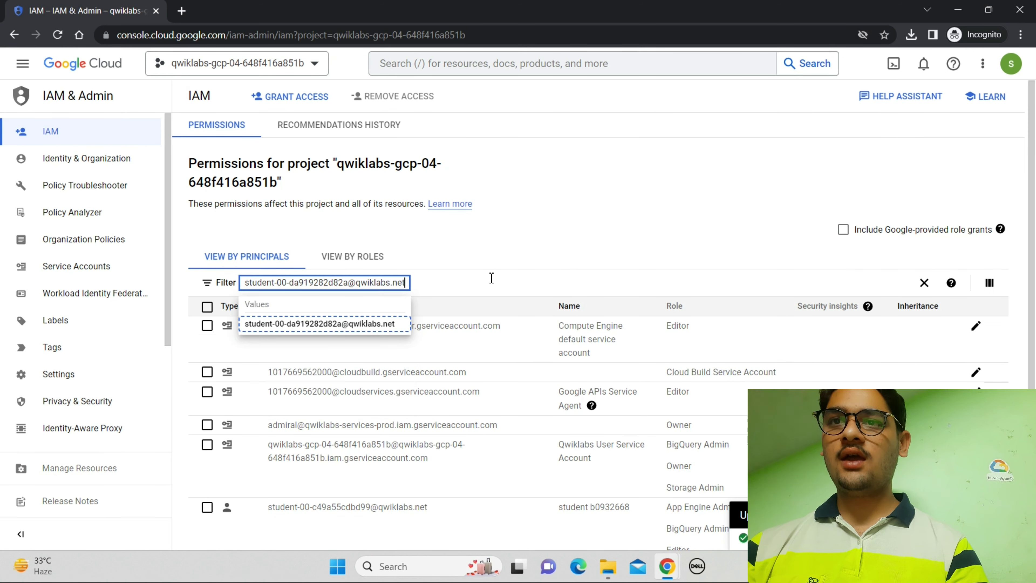
{"action": "left_click", "coordinate": [313, 323]}
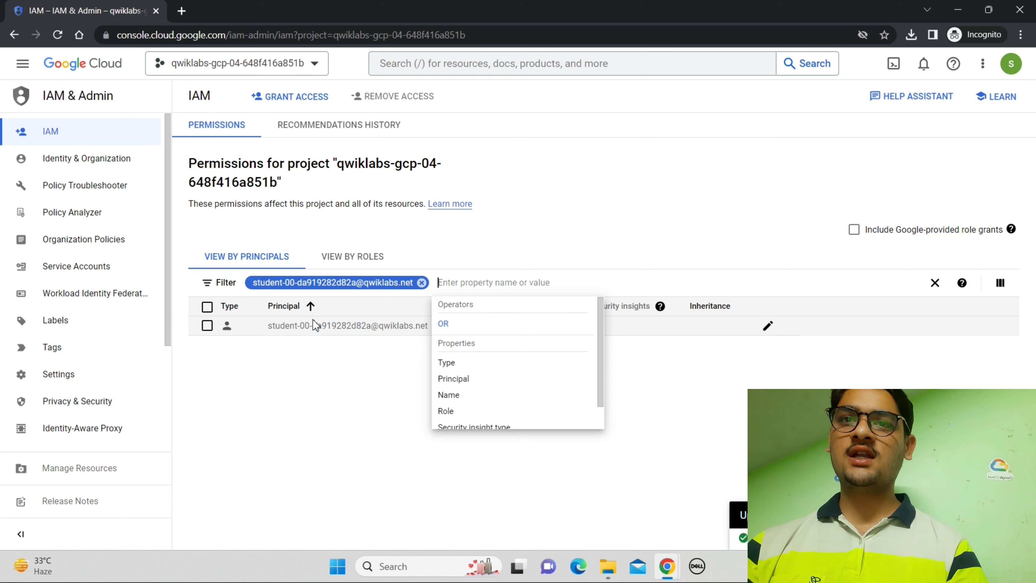
Step: Edit the filtered second user's project access, remove the Viewer role and save the change
{"action": "left_click", "coordinate": [771, 329]}
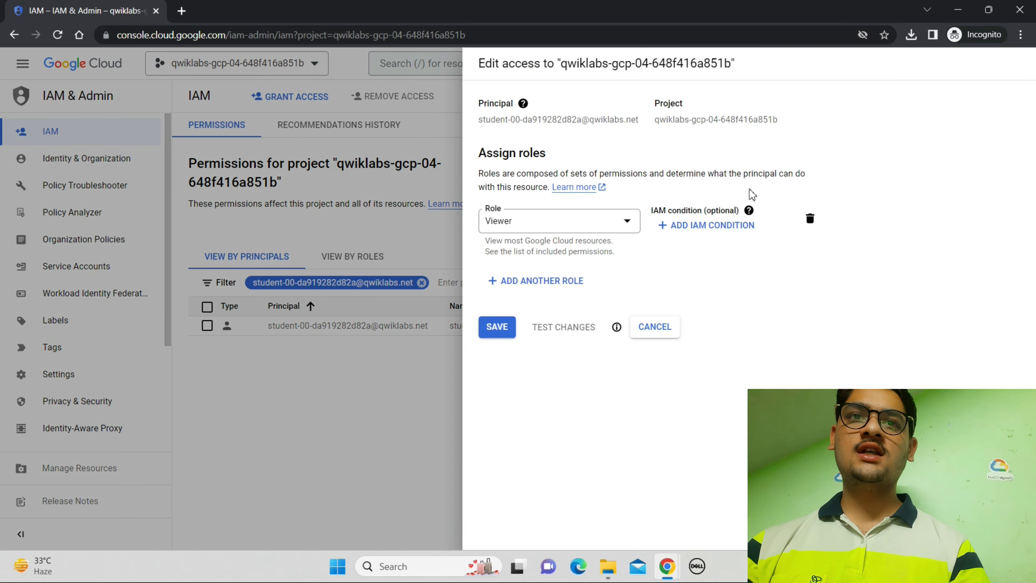
{"action": "left_click", "coordinate": [810, 218]}
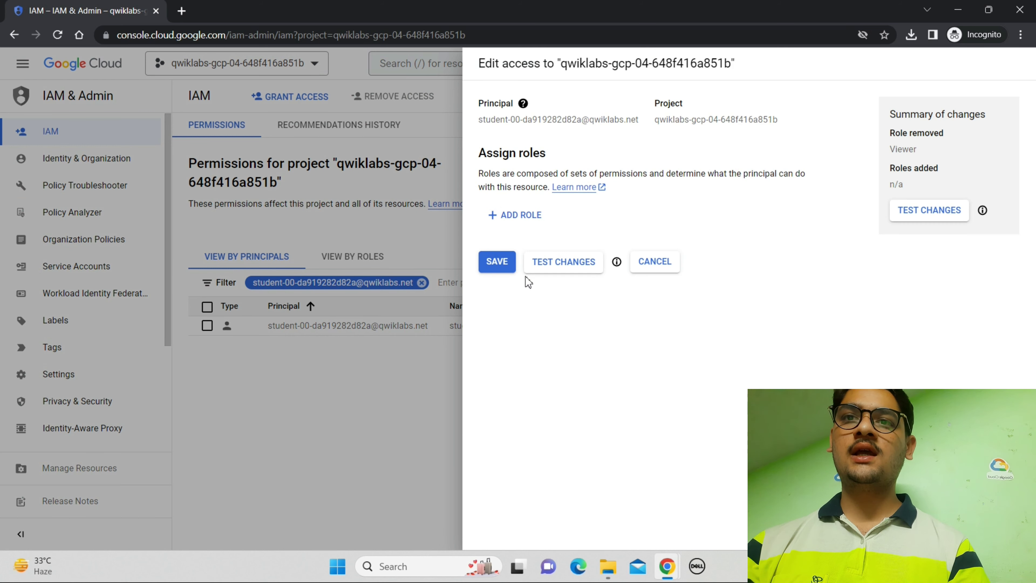
{"action": "left_click", "coordinate": [502, 262]}
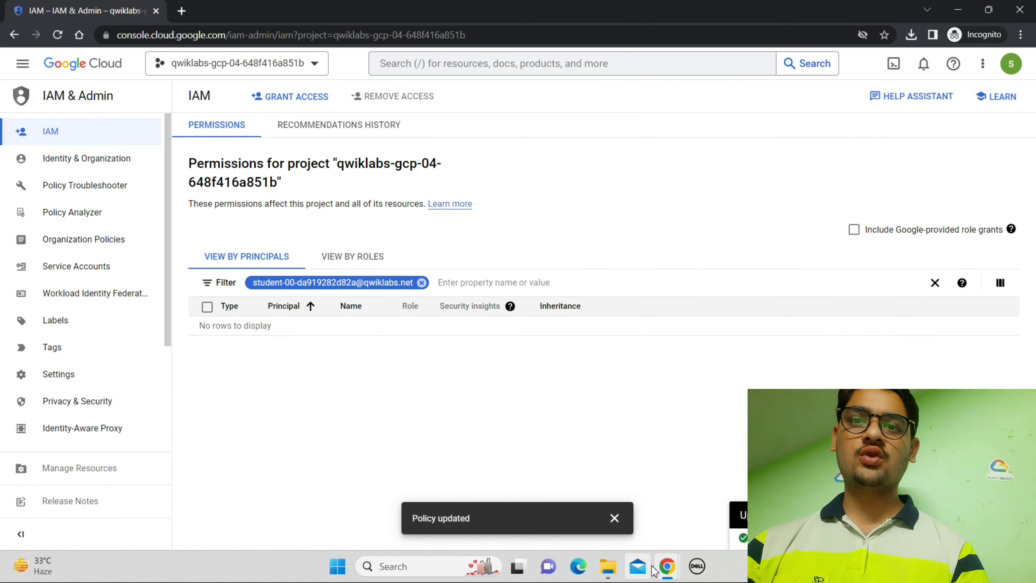
Step: Switch back to the lab page and check the progress for "Remove project access", repeating the check after the propagation delay
{"action": "mouse_move", "coordinate": [656, 570]}
{"action": "left_click", "coordinate": [617, 521]}
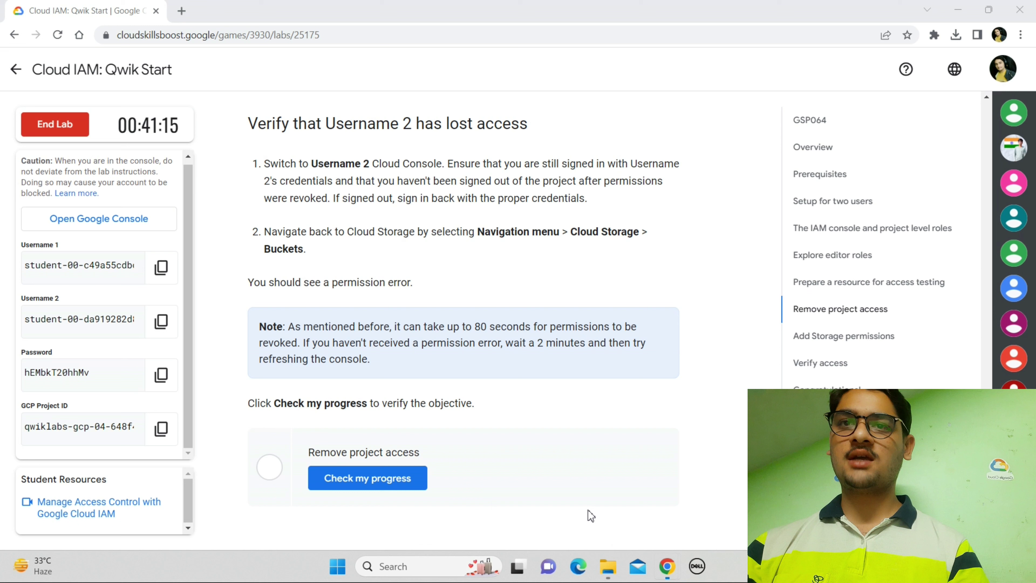
{"action": "left_click", "coordinate": [390, 487]}
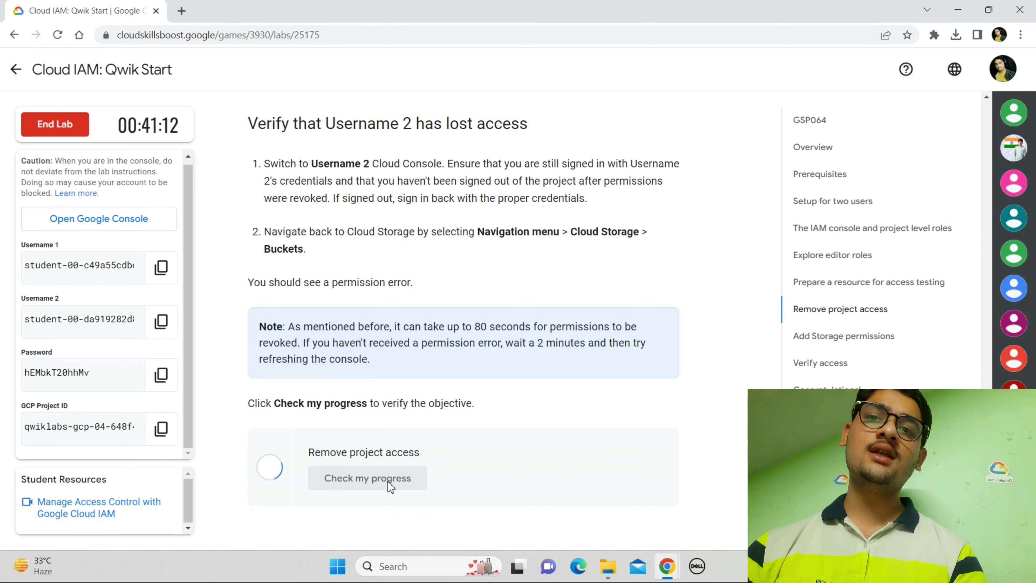
{"action": "left_click_drag", "start_coordinate": [463, 329], "coordinate": [544, 325]}
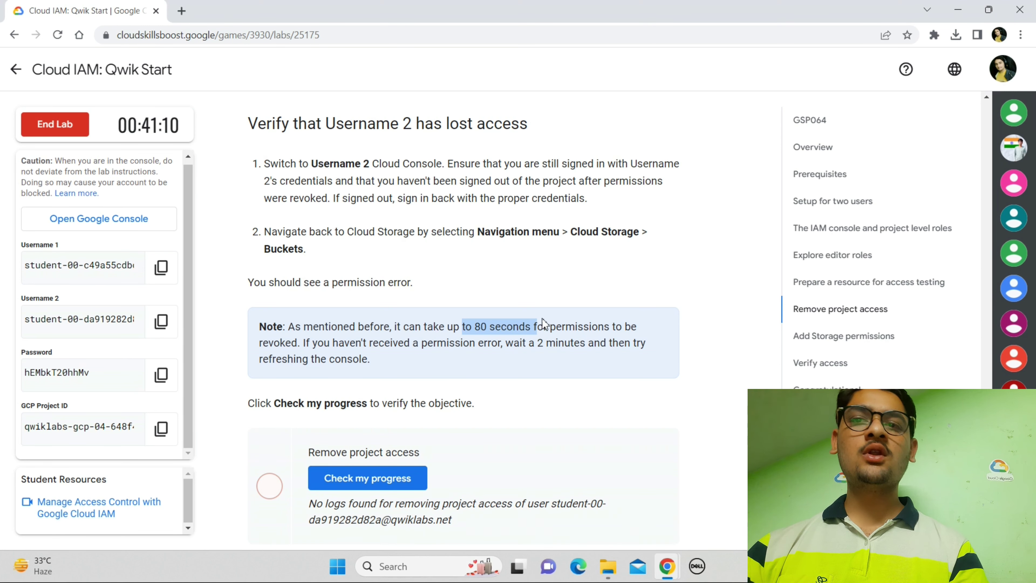
{"action": "left_click", "coordinate": [370, 478]}
{"action": "scroll", "coordinate": [370, 478], "scroll_direction": "down", "scroll_amount": 2}
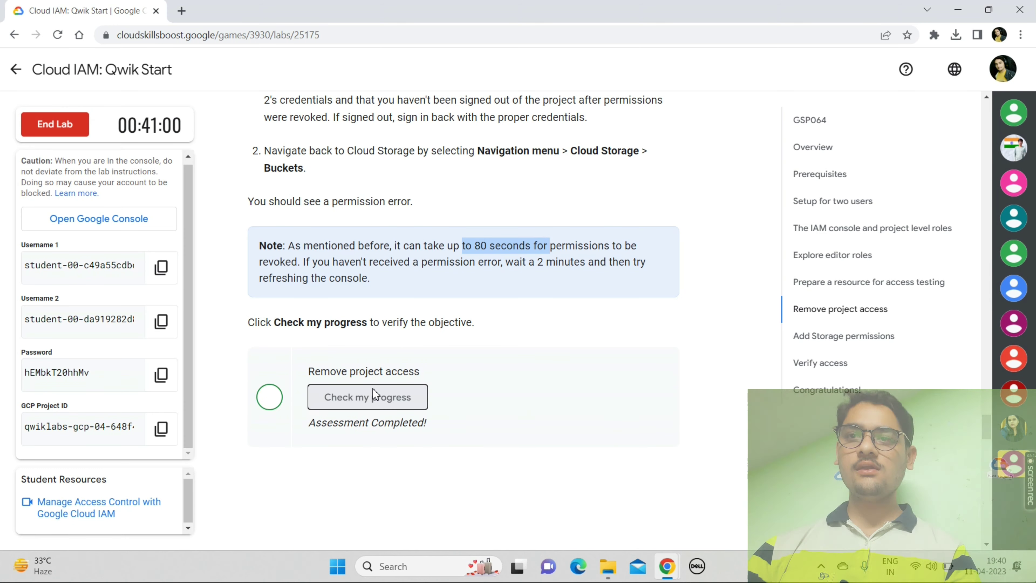
Step: Copy Username 2 from the lab page and enter it as the new principal in a new access grant for the project
{"action": "scroll", "coordinate": [372, 389], "scroll_direction": "down", "scroll_amount": 8}
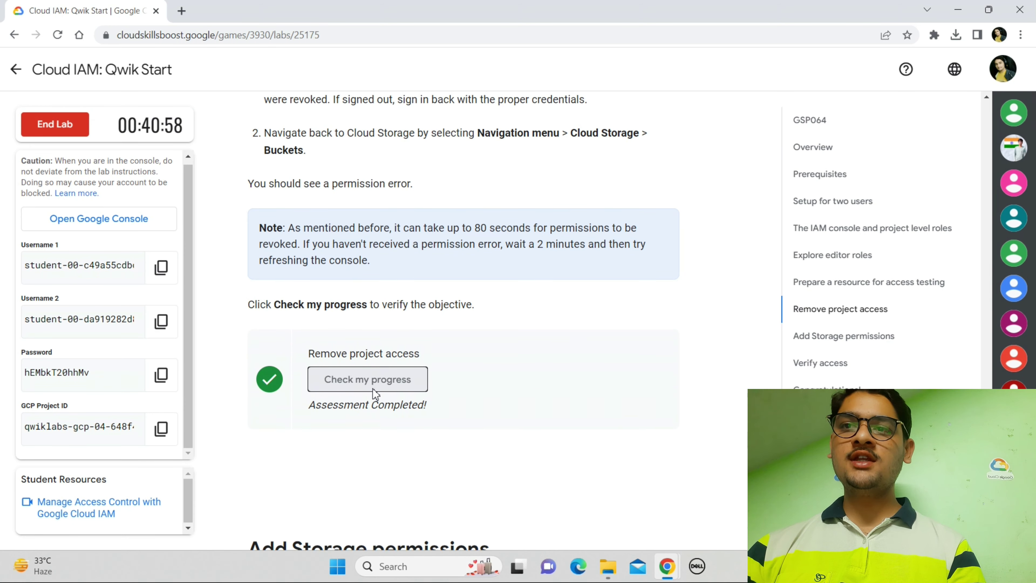
{"action": "scroll", "coordinate": [375, 395], "scroll_direction": "up", "scroll_amount": 2}
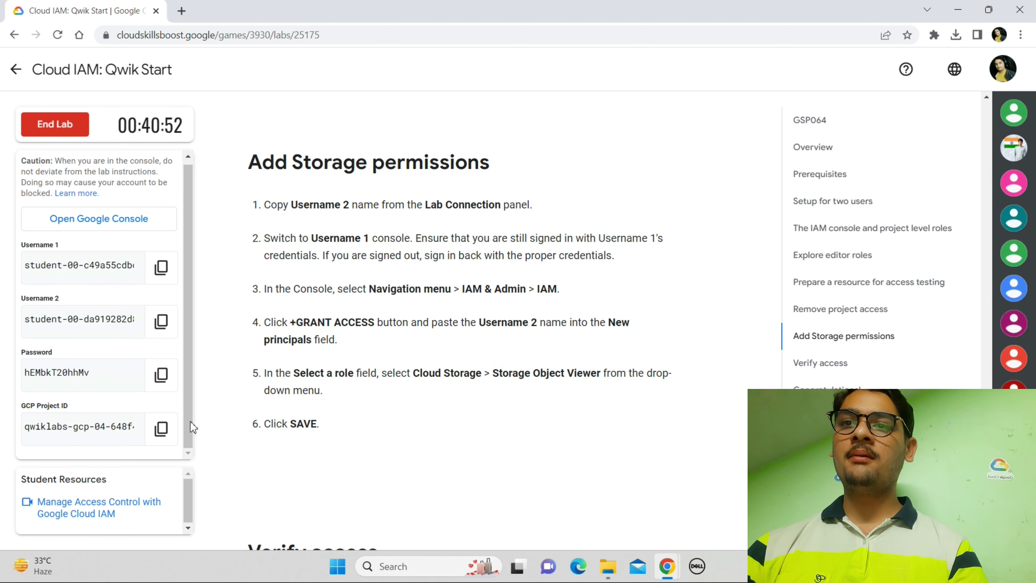
{"action": "left_click", "coordinate": [165, 432]}
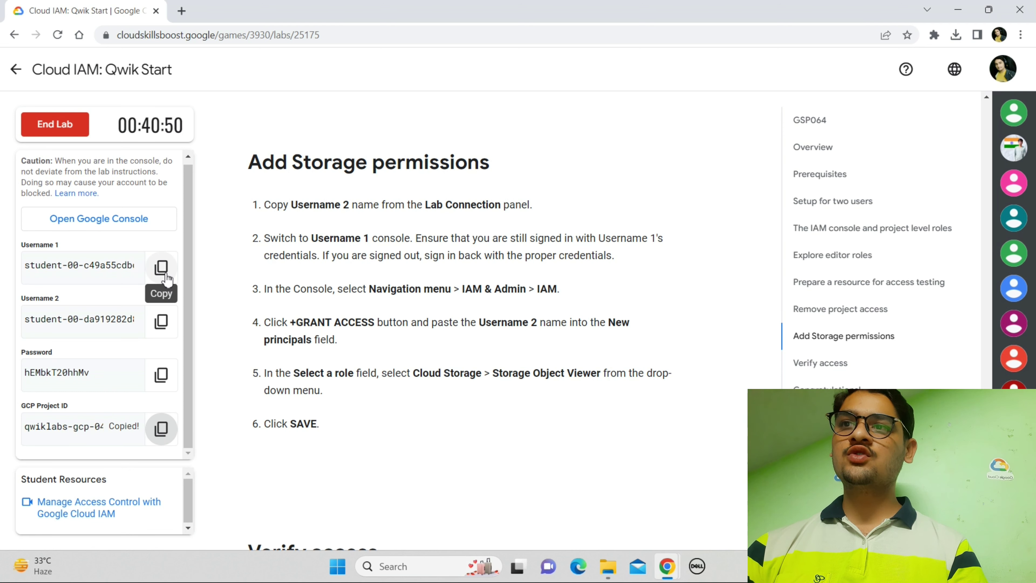
{"action": "left_click", "coordinate": [161, 323]}
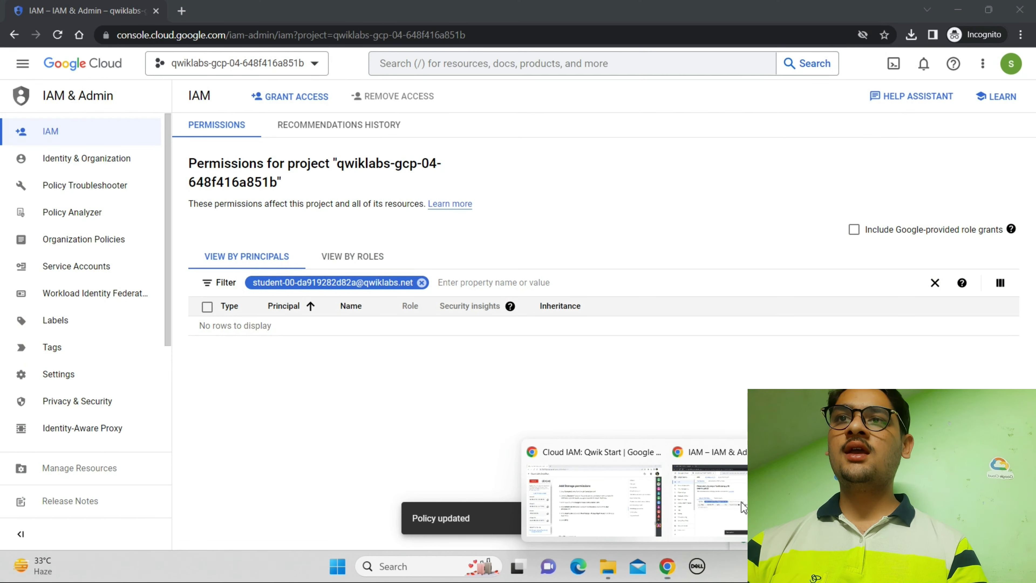
{"action": "left_click", "coordinate": [708, 500]}
{"action": "left_click", "coordinate": [304, 100]}
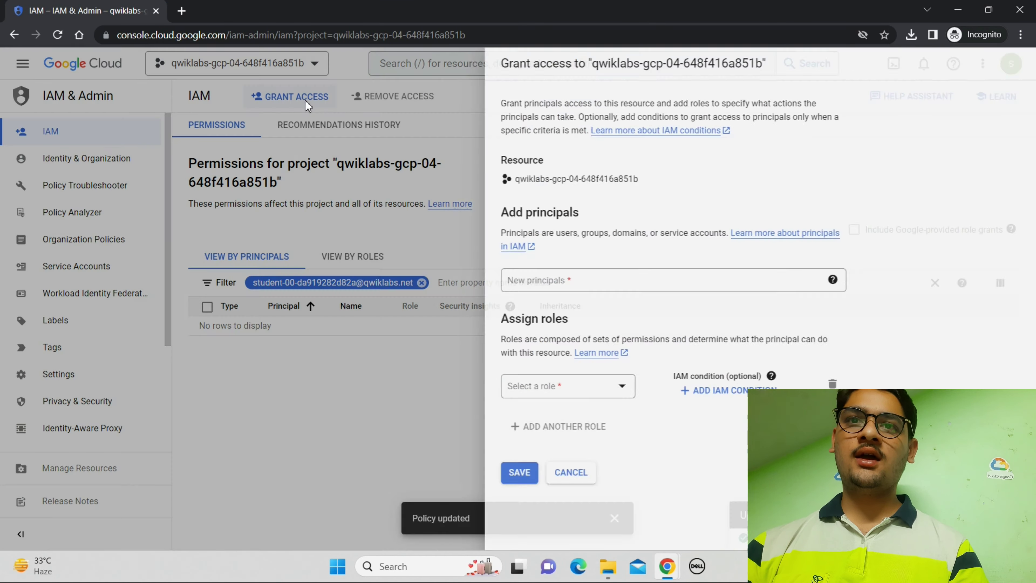
{"action": "left_click", "coordinate": [610, 282]}
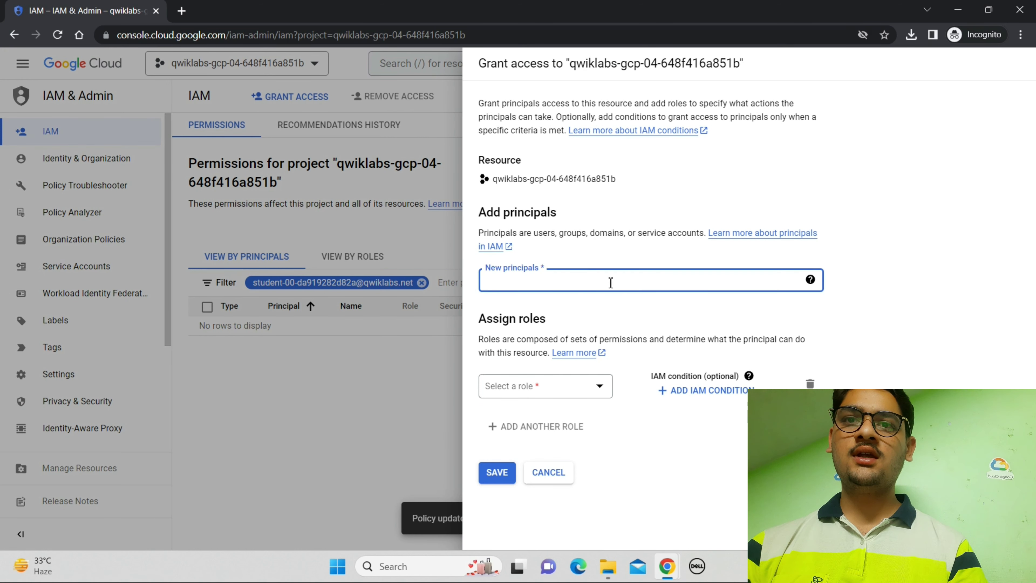
{"action": "key", "text": "ctrl+v"}
Step: Look up the role named in the lab instructions, assign Storage Object Viewer to the new principal and save the grant
{"action": "left_click", "coordinate": [584, 392]}
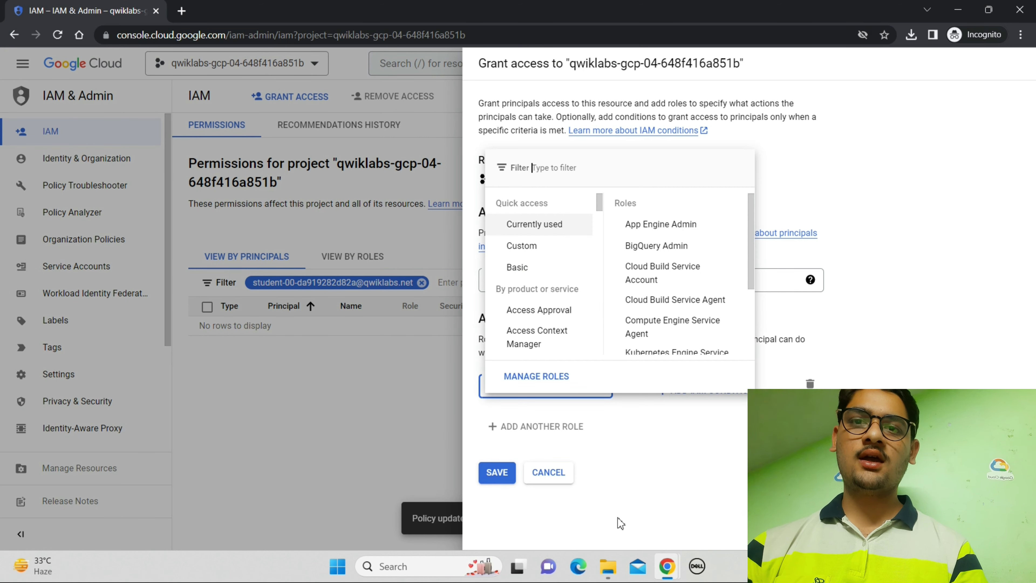
{"action": "mouse_move", "coordinate": [667, 566]}
{"action": "left_click", "coordinate": [594, 509]}
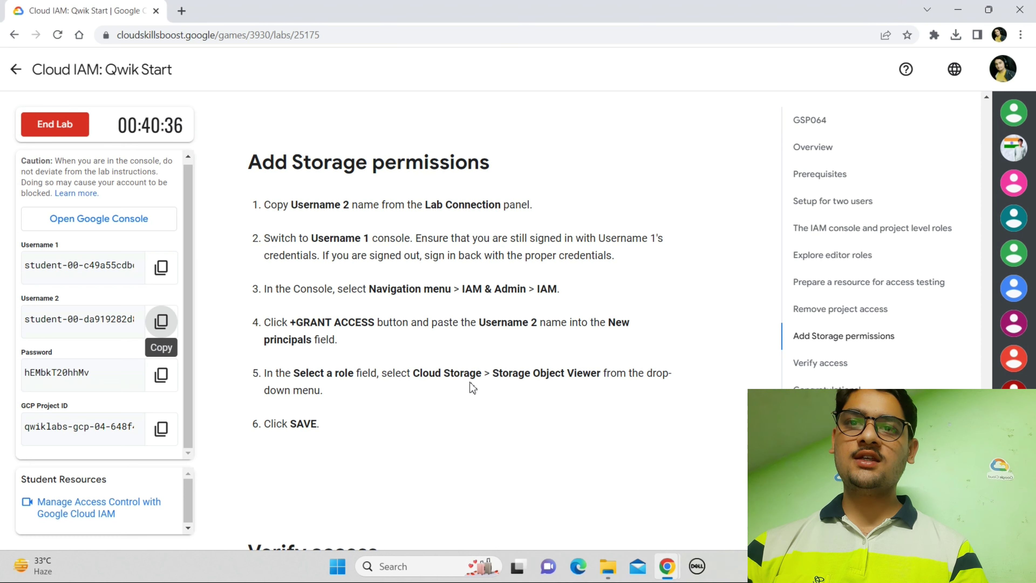
{"action": "left_click_drag", "start_coordinate": [499, 376], "coordinate": [602, 378]}
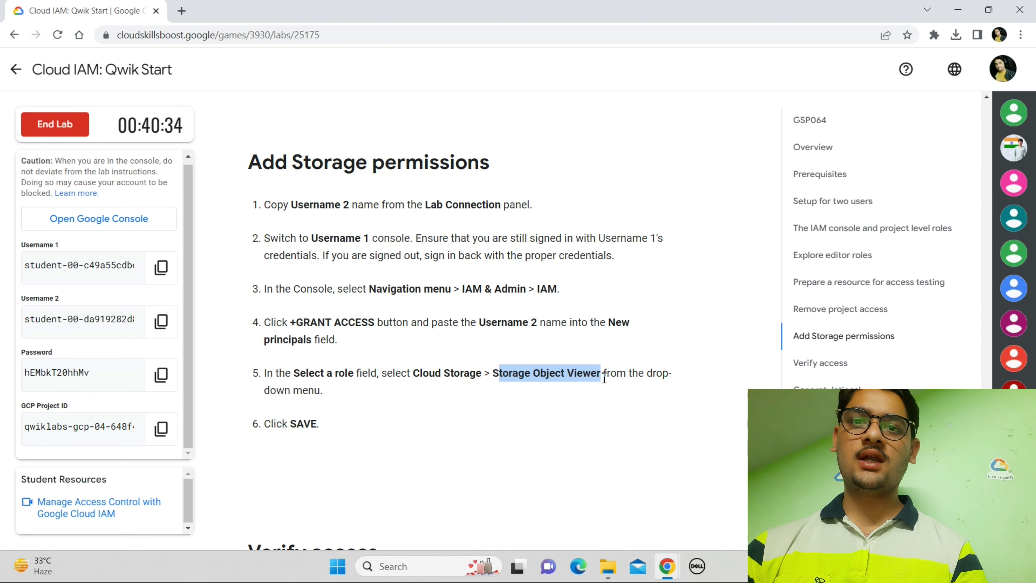
{"action": "mouse_move", "coordinate": [670, 566]}
{"action": "left_click", "coordinate": [706, 518]}
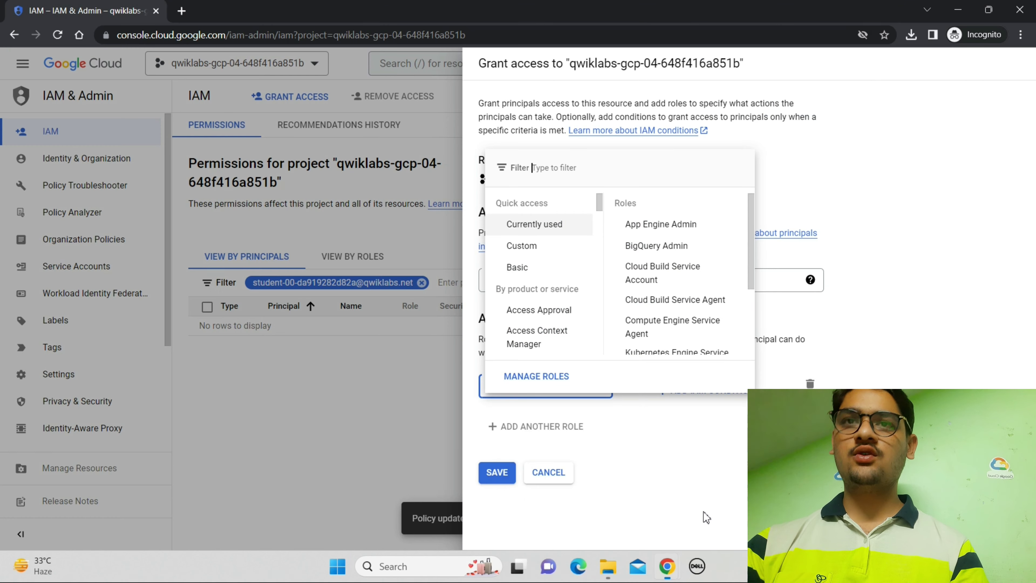
{"action": "key", "text": "ctrl+v"}
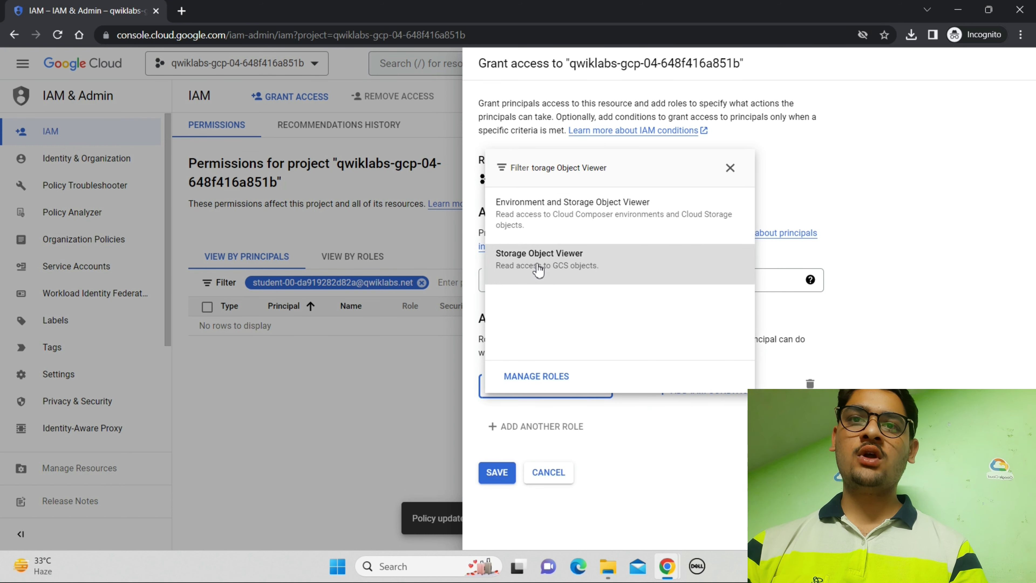
{"action": "left_click", "coordinate": [547, 269]}
{"action": "left_click", "coordinate": [496, 482]}
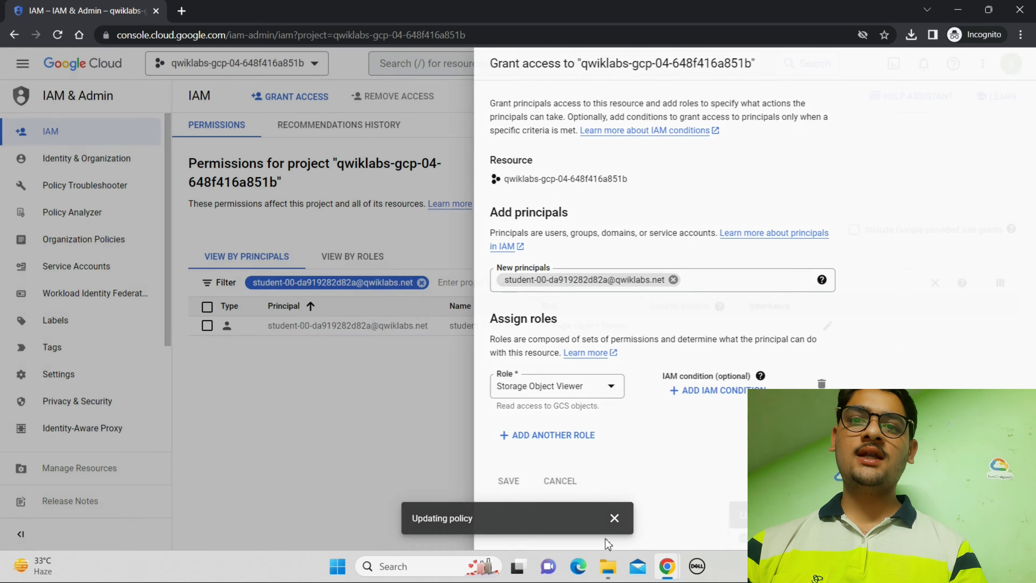
Step: Return to the lab page and check the progress for "Add Storage permissions" repeatedly until the assessment finishes
{"action": "mouse_move", "coordinate": [667, 572]}
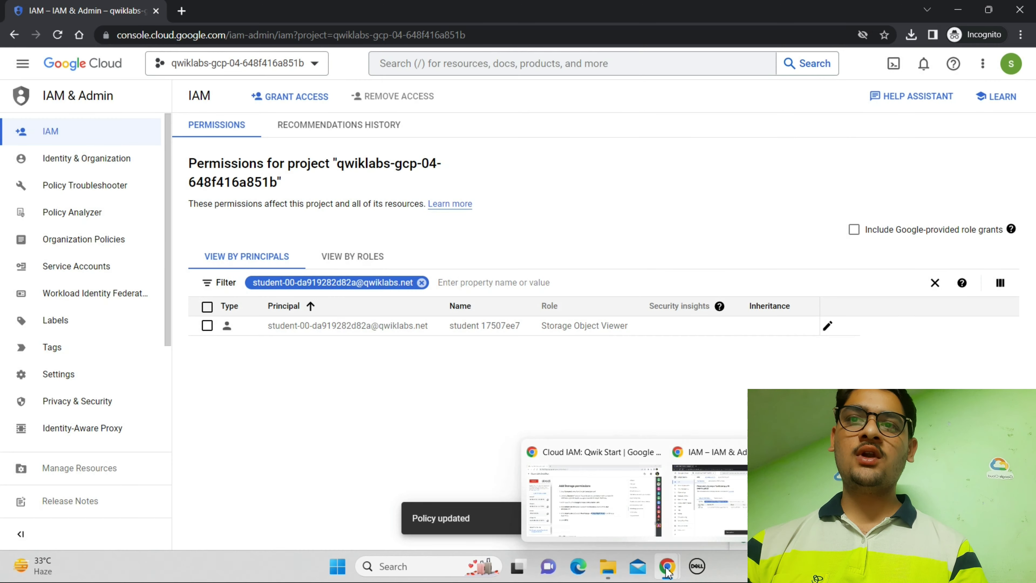
{"action": "left_click", "coordinate": [590, 473]}
{"action": "scroll", "coordinate": [592, 478], "scroll_direction": "down", "scroll_amount": 10}
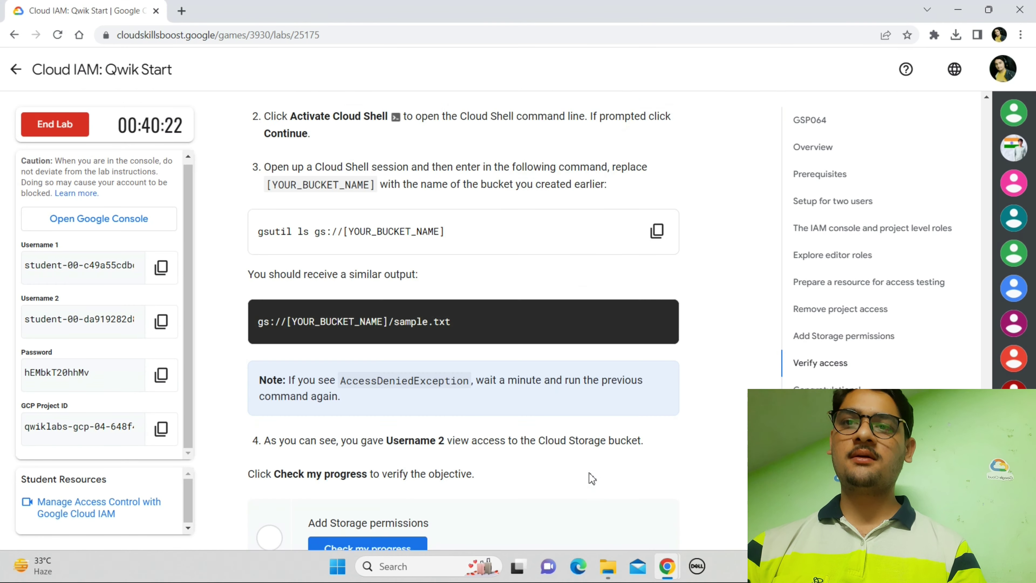
{"action": "scroll", "coordinate": [591, 478], "scroll_direction": "down", "scroll_amount": 2}
{"action": "left_click", "coordinate": [392, 457]}
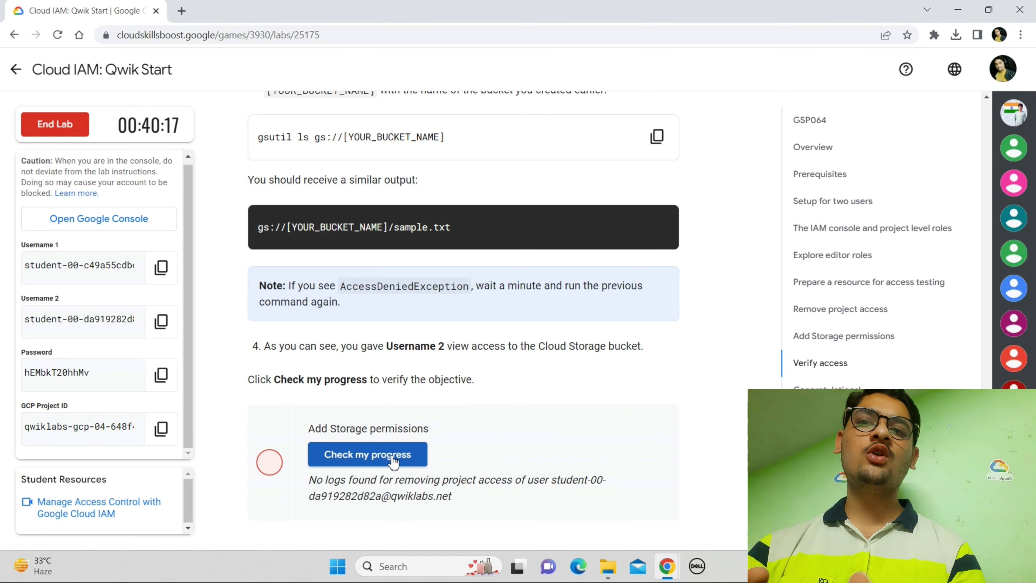
{"action": "left_click", "coordinate": [391, 455]}
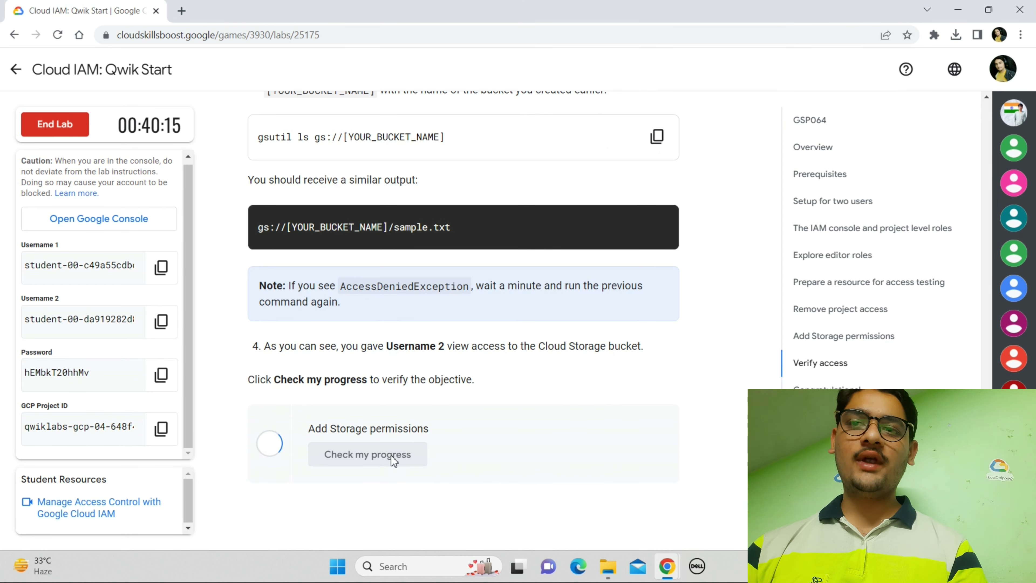
{"action": "left_click", "coordinate": [392, 456]}
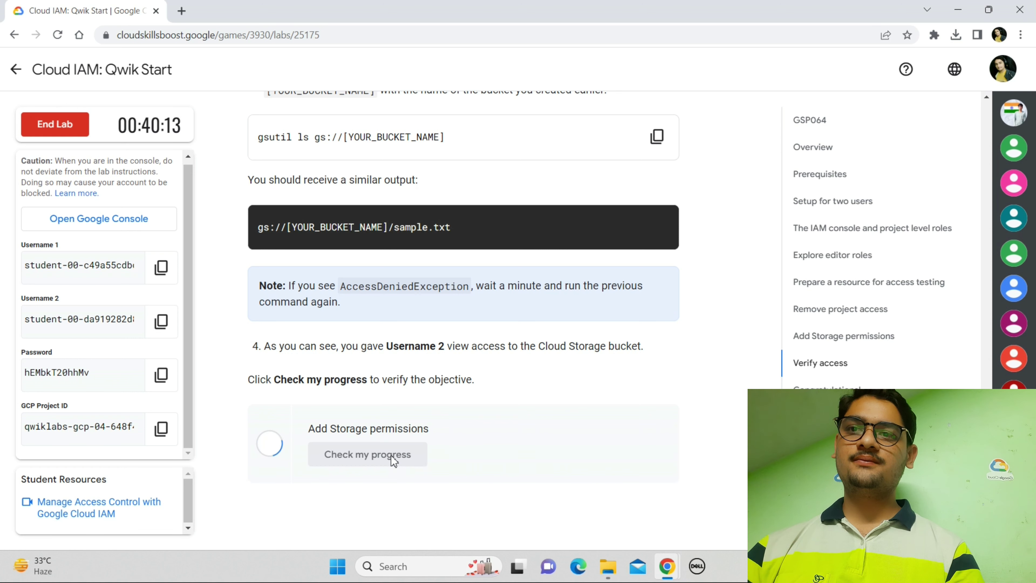
{"action": "left_click", "coordinate": [391, 455]}
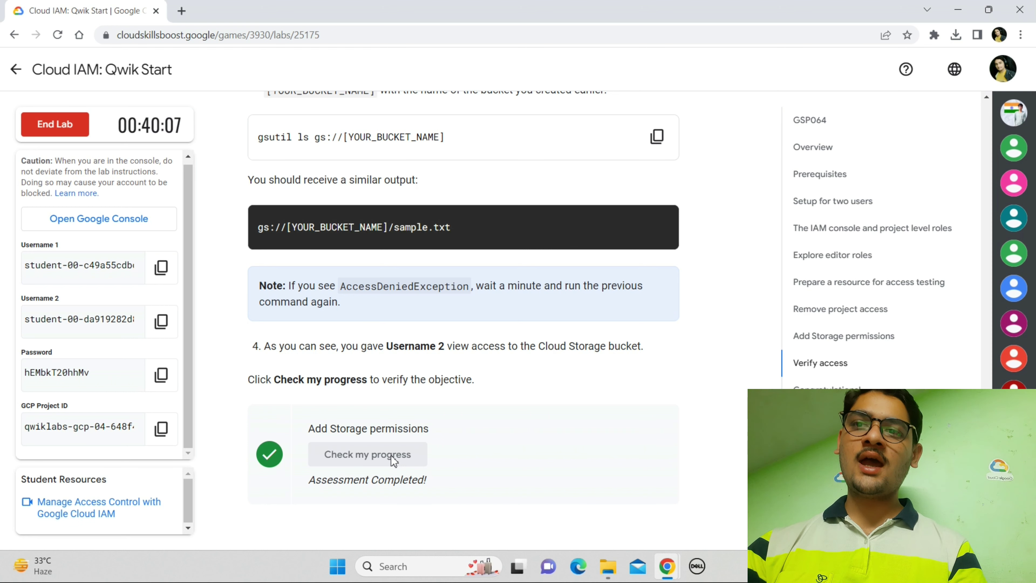
Step: Go to the end of the lab instructions, request ending the lab, dismiss the confirmation and leave the lab page
{"action": "scroll", "coordinate": [390, 455], "scroll_direction": "down", "scroll_amount": 10}
{"action": "scroll", "coordinate": [393, 456], "scroll_direction": "down", "scroll_amount": 5}
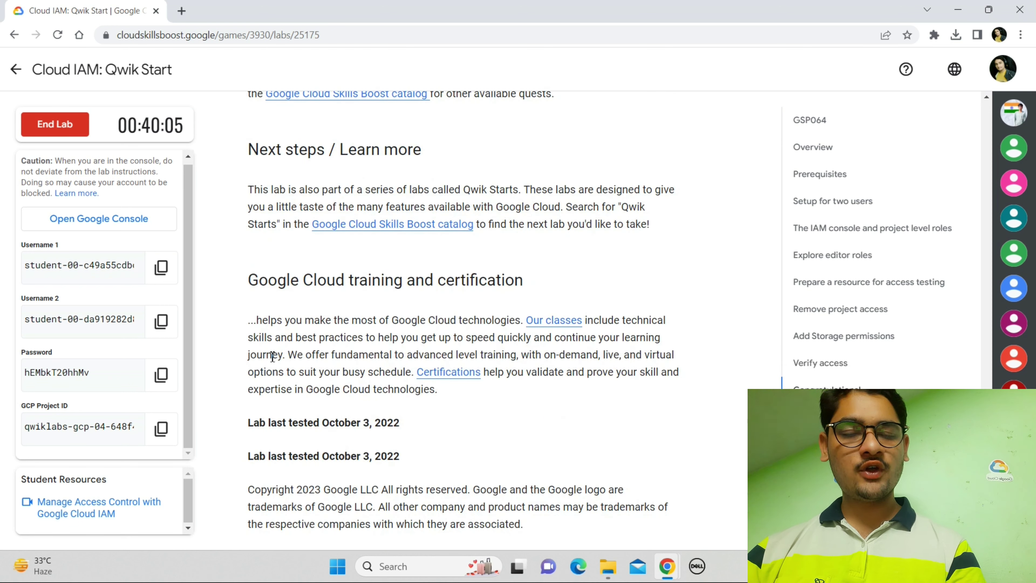
{"action": "left_click", "coordinate": [55, 125]}
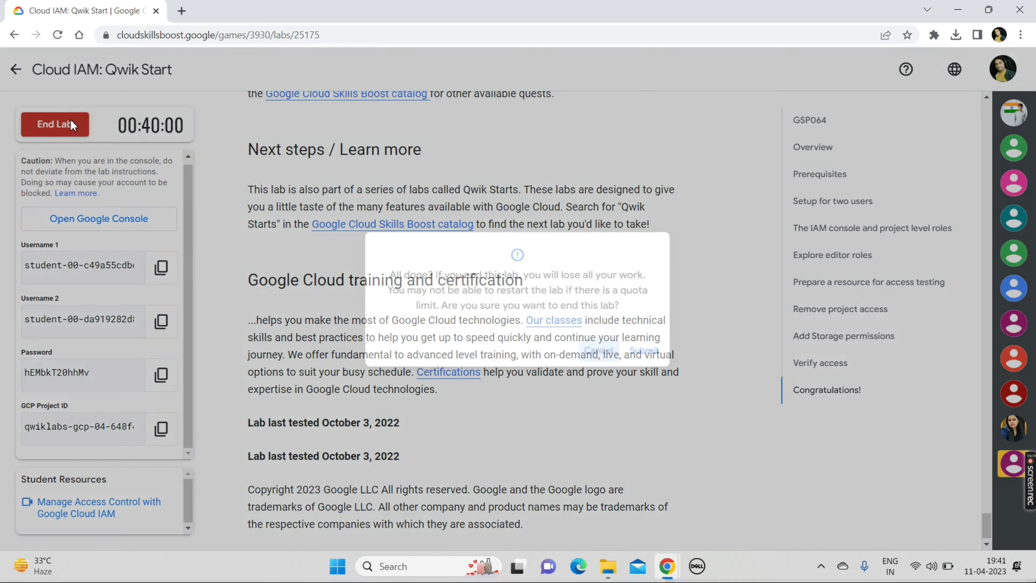
{"action": "left_click", "coordinate": [592, 359]}
{"action": "left_click", "coordinate": [16, 69]}
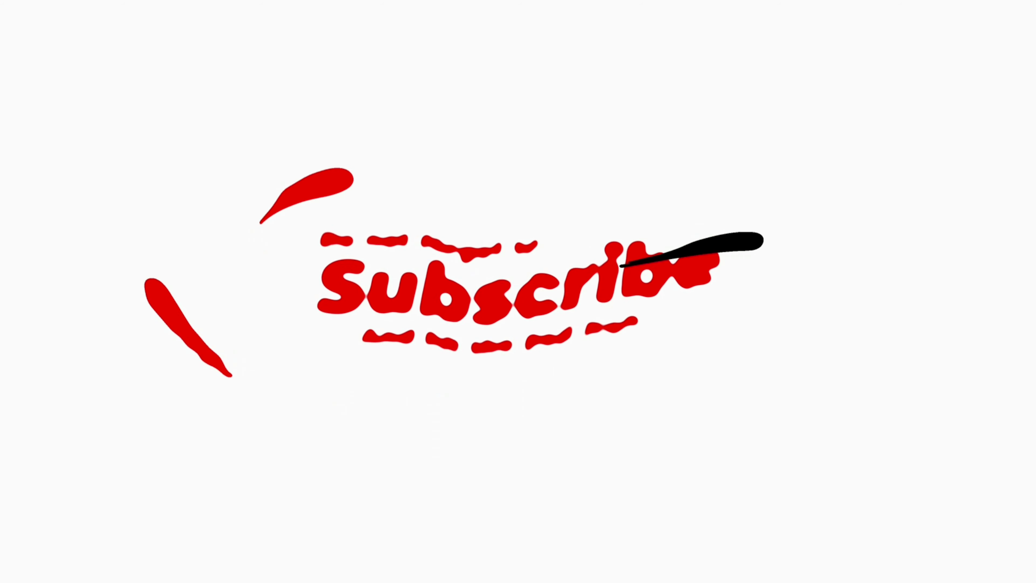